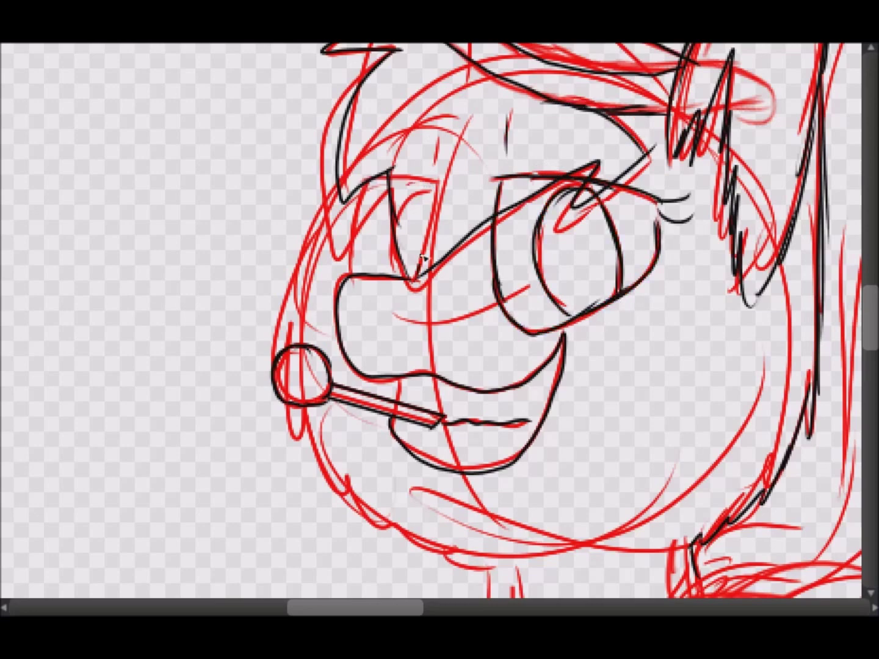
Step: Ink the studded neck collar, its oval pendant and the chest fur in black over the red sketch
{"action": "scroll", "coordinate": [440, 322], "scroll_direction": "down", "scroll_amount": 5}
{"action": "left_click_drag", "start_coordinate": [382, 274], "coordinate": [698, 135]}
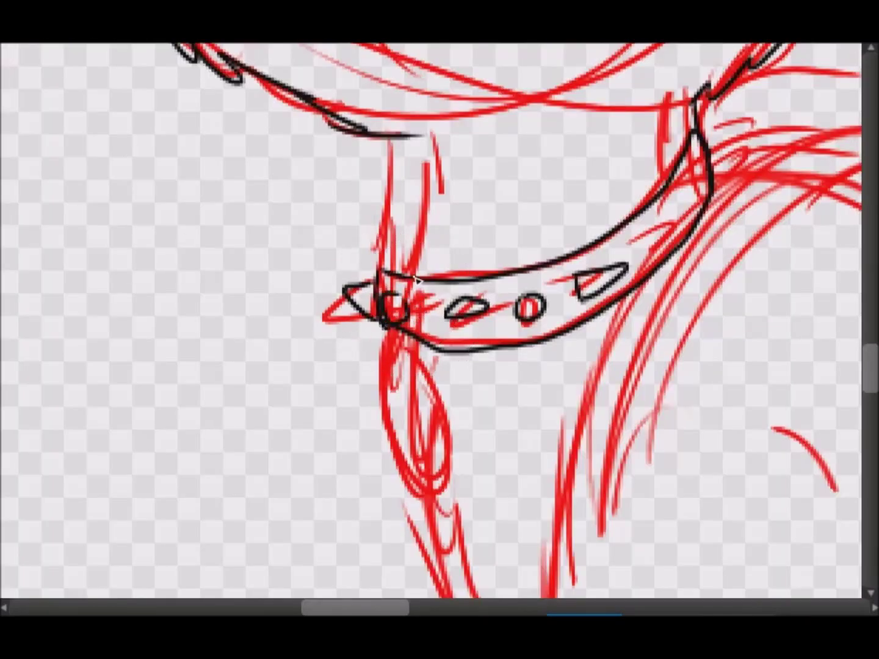
{"action": "left_click_drag", "start_coordinate": [397, 333], "coordinate": [456, 343]}
{"action": "scroll", "coordinate": [732, 333], "scroll_direction": "down", "scroll_amount": 2}
{"action": "scroll", "coordinate": [733, 333], "scroll_direction": "down", "scroll_amount": 4}
{"action": "left_click_drag", "start_coordinate": [431, 167], "coordinate": [513, 305]}
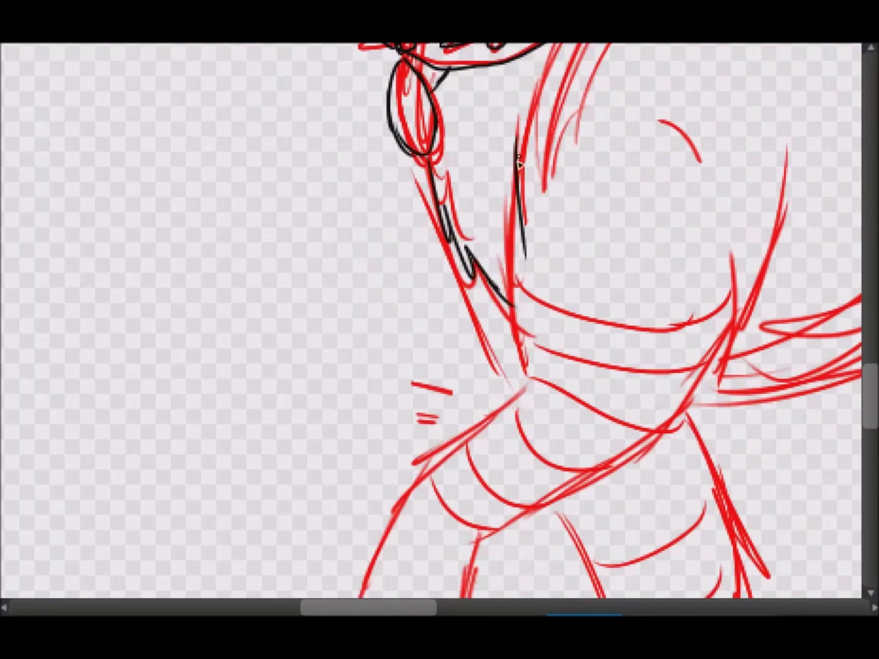
Step: Ink the raised front leg with its curved wrap bands and the belly line over the sketch
{"action": "scroll", "coordinate": [525, 239], "scroll_direction": "down", "scroll_amount": 3}
{"action": "left_click_drag", "start_coordinate": [520, 55], "coordinate": [405, 338]}
{"action": "scroll", "coordinate": [874, 406], "scroll_direction": "up", "scroll_amount": 4}
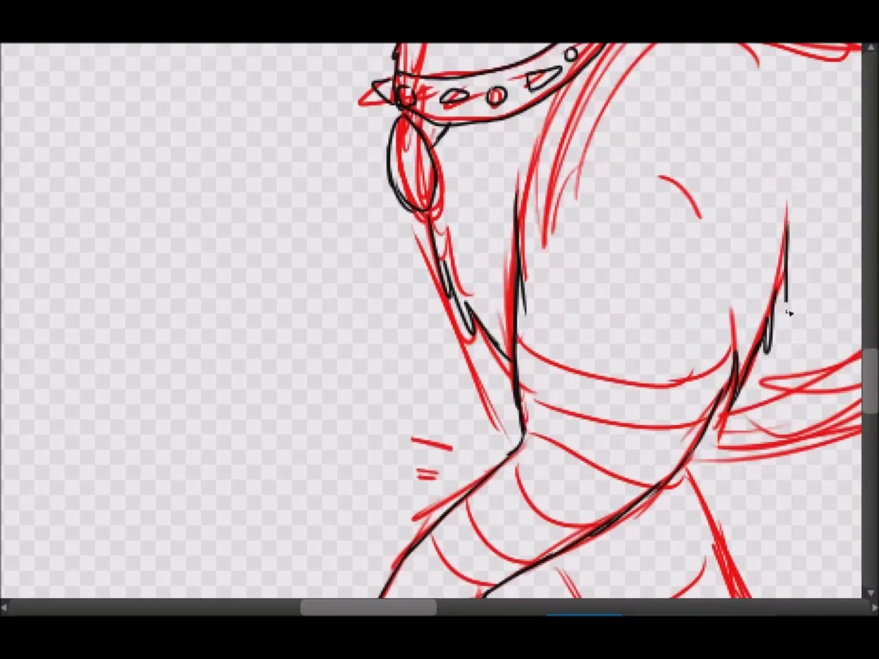
{"action": "scroll", "coordinate": [611, 366], "scroll_direction": "down", "scroll_amount": 2}
{"action": "left_click_drag", "start_coordinate": [518, 247], "coordinate": [734, 277]}
{"action": "scroll", "coordinate": [517, 343], "scroll_direction": "down", "scroll_amount": 3}
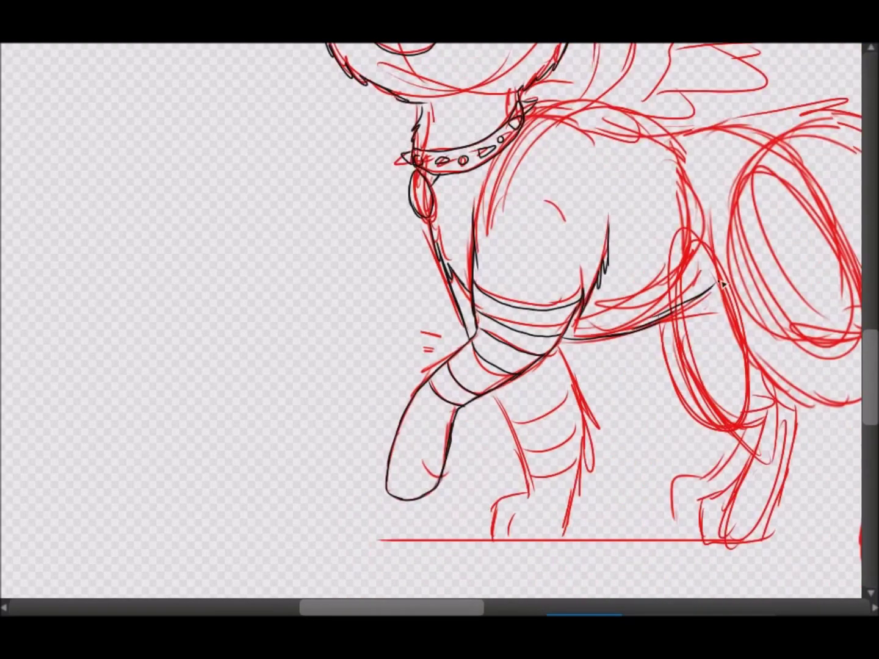
Step: Ink the standing front leg with its paw and curved wrap bands in black
{"action": "scroll", "coordinate": [557, 232], "scroll_direction": "up", "scroll_amount": 3}
{"action": "left_click_drag", "start_coordinate": [557, 232], "coordinate": [607, 324]}
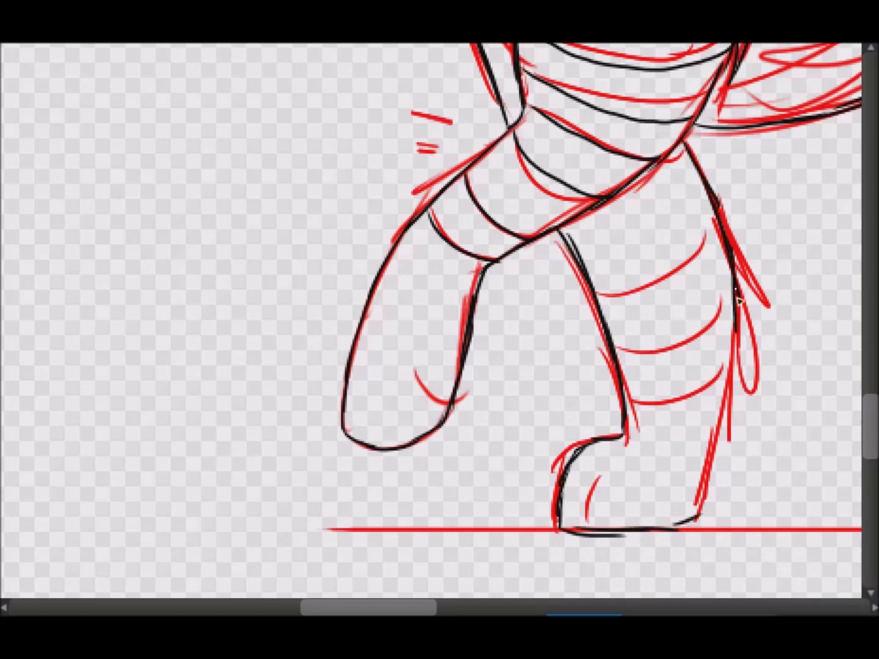
{"action": "scroll", "coordinate": [739, 300], "scroll_direction": "down", "scroll_amount": 2}
{"action": "scroll", "coordinate": [610, 387], "scroll_direction": "right", "scroll_amount": 3}
{"action": "scroll", "coordinate": [610, 387], "scroll_direction": "up", "scroll_amount": 3}
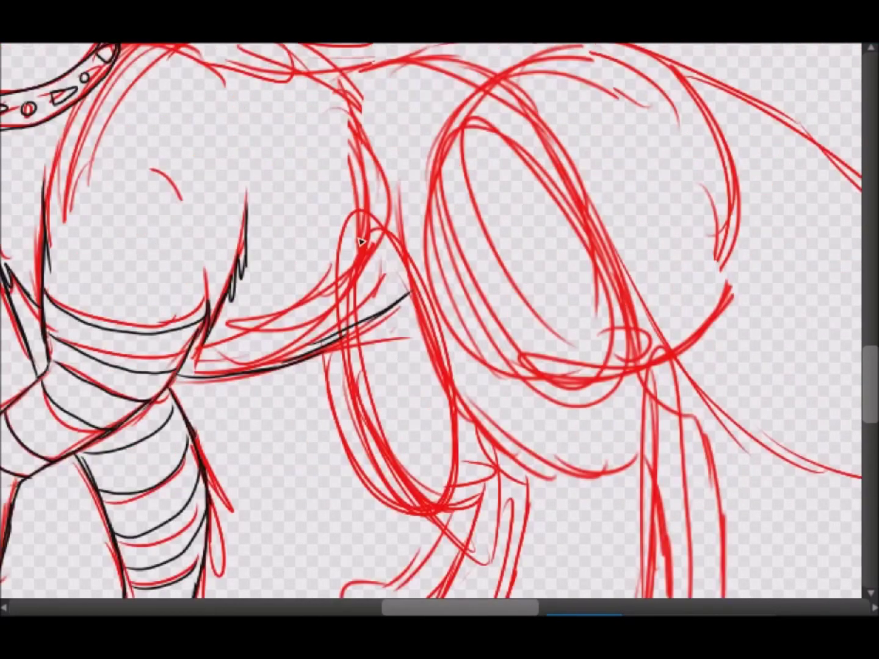
Step: Ink both hind legs with their paws and the curved haunch line in black
{"action": "scroll", "coordinate": [610, 387], "scroll_direction": "down", "scroll_amount": 3}
{"action": "left_click_drag", "start_coordinate": [640, 235], "coordinate": [630, 465]}
{"action": "scroll", "coordinate": [701, 197], "scroll_direction": "up", "scroll_amount": 2}
{"action": "left_click_drag", "start_coordinate": [337, 179], "coordinate": [435, 427]}
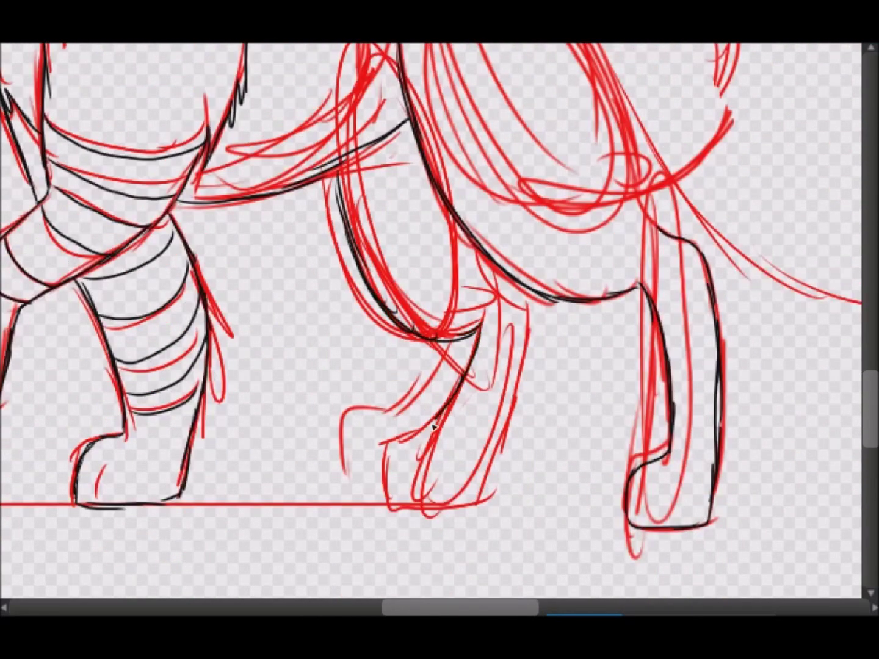
{"action": "scroll", "coordinate": [793, 269], "scroll_direction": "down", "scroll_amount": 3}
{"action": "scroll", "coordinate": [611, 305], "scroll_direction": "left", "scroll_amount": 2}
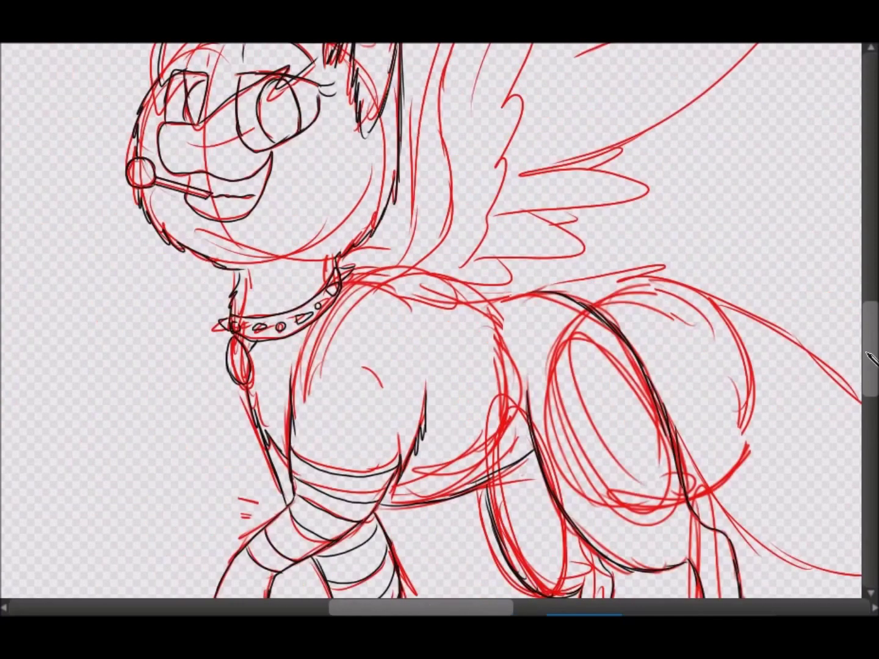
Step: Ink both wings with their long and short feathers, and add the small hair tuft at the forehead
{"action": "scroll", "coordinate": [447, 370], "scroll_direction": "down", "scroll_amount": 1}
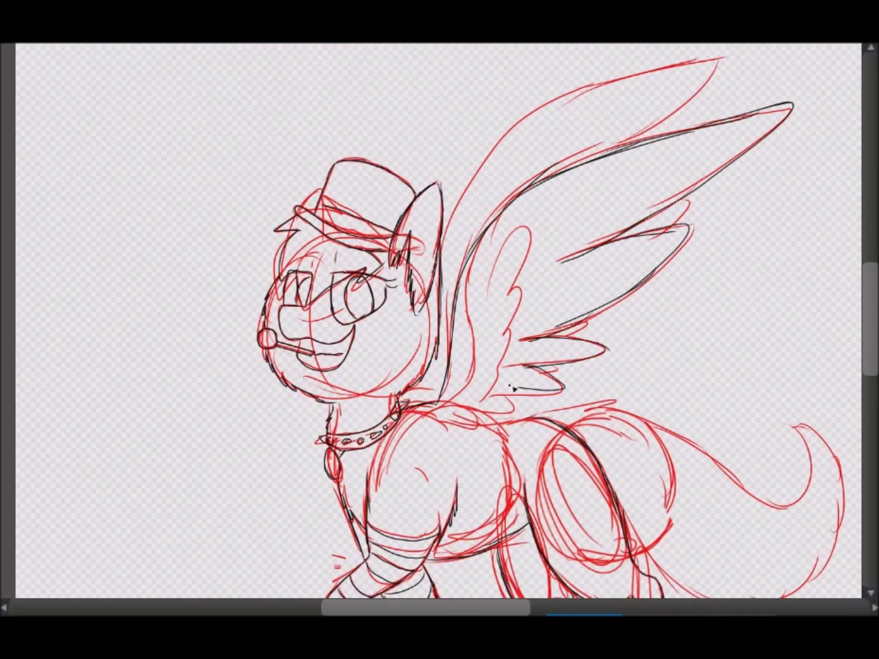
{"action": "scroll", "coordinate": [515, 388], "scroll_direction": "up", "scroll_amount": 2}
{"action": "left_click_drag", "start_coordinate": [550, 151], "coordinate": [497, 399]}
{"action": "scroll", "coordinate": [497, 400], "scroll_direction": "down", "scroll_amount": 3}
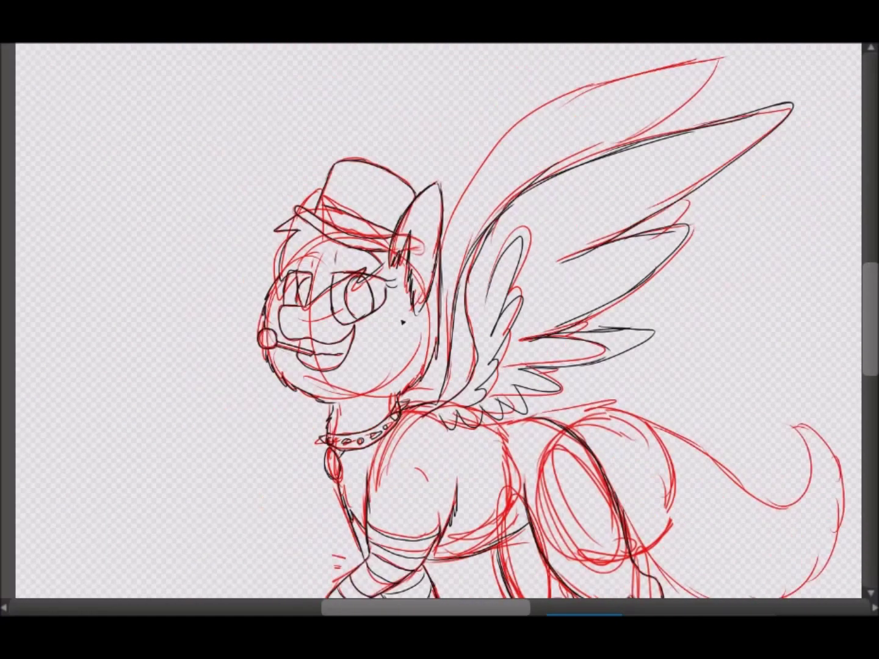
{"action": "scroll", "coordinate": [447, 281], "scroll_direction": "up", "scroll_amount": 1}
{"action": "scroll", "coordinate": [586, 420], "scroll_direction": "up", "scroll_amount": 3}
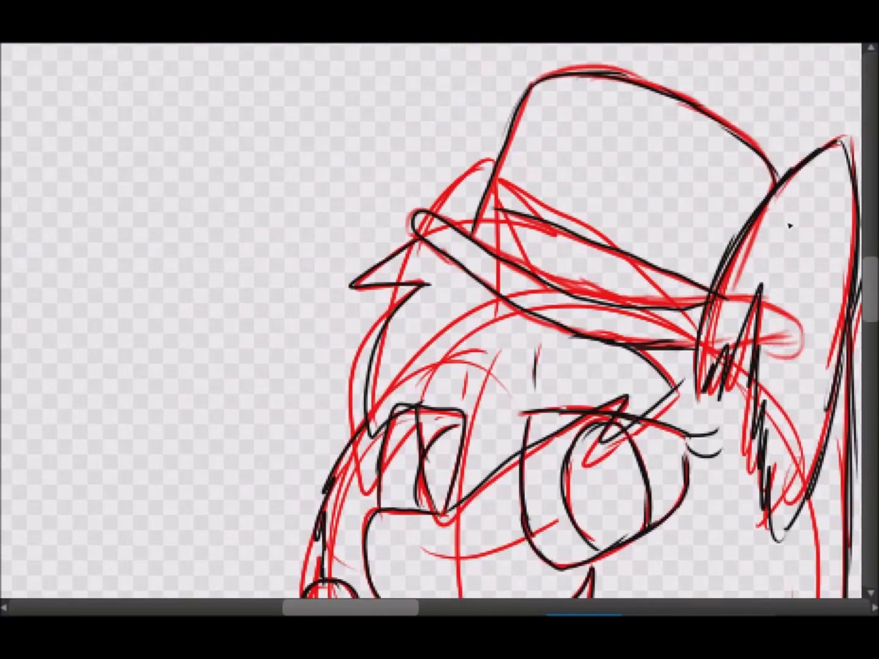
{"action": "scroll", "coordinate": [369, 359], "scroll_direction": "down", "scroll_amount": 1}
{"action": "scroll", "coordinate": [638, 230], "scroll_direction": "down", "scroll_amount": 4}
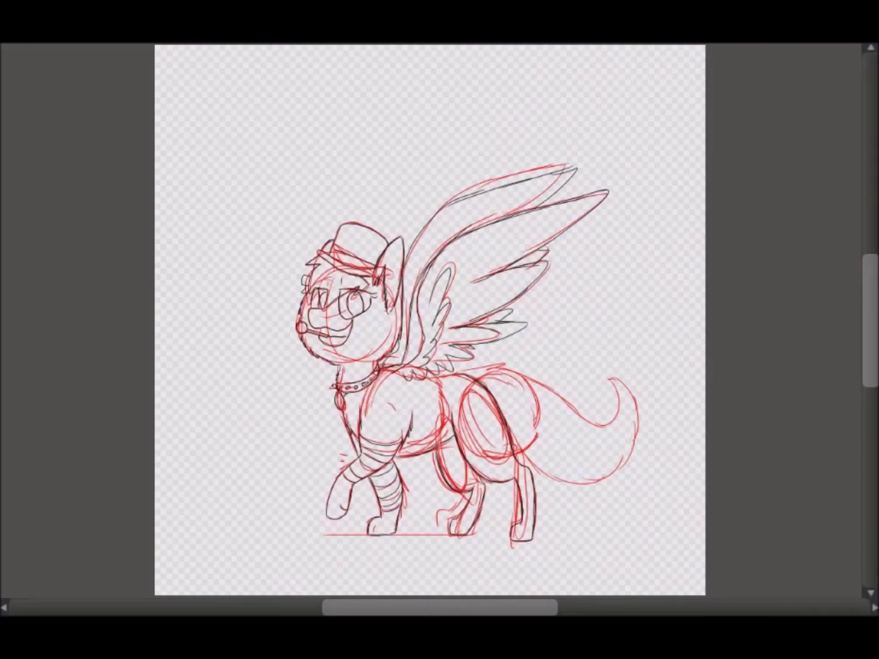
Step: Ink the back line and the large curled tail in black, and hide the red sketch
{"action": "scroll", "coordinate": [639, 230], "scroll_direction": "up", "scroll_amount": 3}
{"action": "mouse_move", "coordinate": [515, 444]}
{"action": "left_mouse_down"}
{"action": "mouse_move", "coordinate": [471, 444]}
{"action": "mouse_move", "coordinate": [252, 311]}
{"action": "left_mouse_up"}
{"action": "left_click_drag", "start_coordinate": [252, 310], "coordinate": [475, 410]}
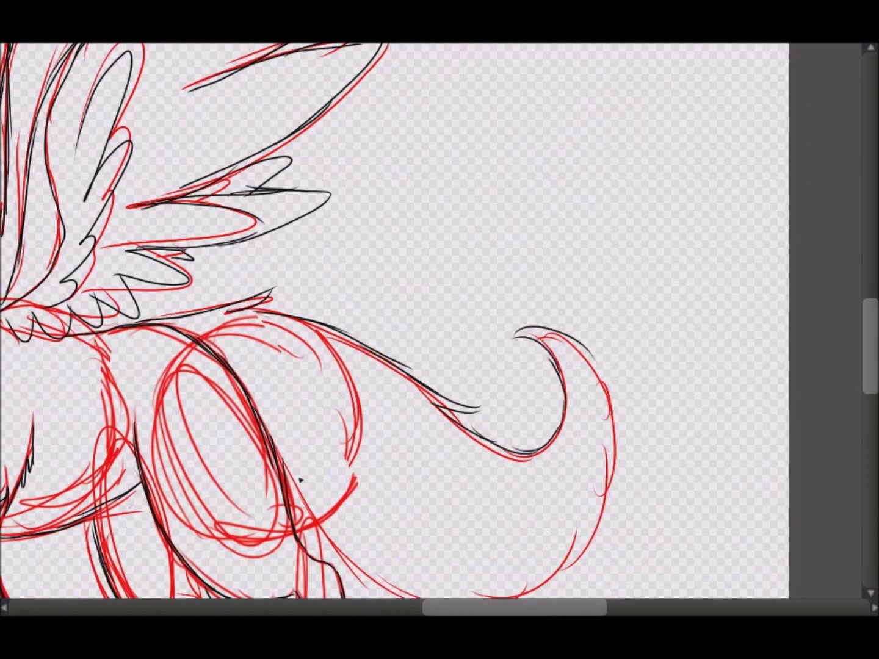
{"action": "scroll", "coordinate": [300, 481], "scroll_direction": "down", "scroll_amount": 3}
{"action": "scroll", "coordinate": [598, 449], "scroll_direction": "up", "scroll_amount": 3}
{"action": "scroll", "coordinate": [851, 280], "scroll_direction": "down", "scroll_amount": 3}
{"action": "scroll", "coordinate": [427, 317], "scroll_direction": "up", "scroll_amount": 2}
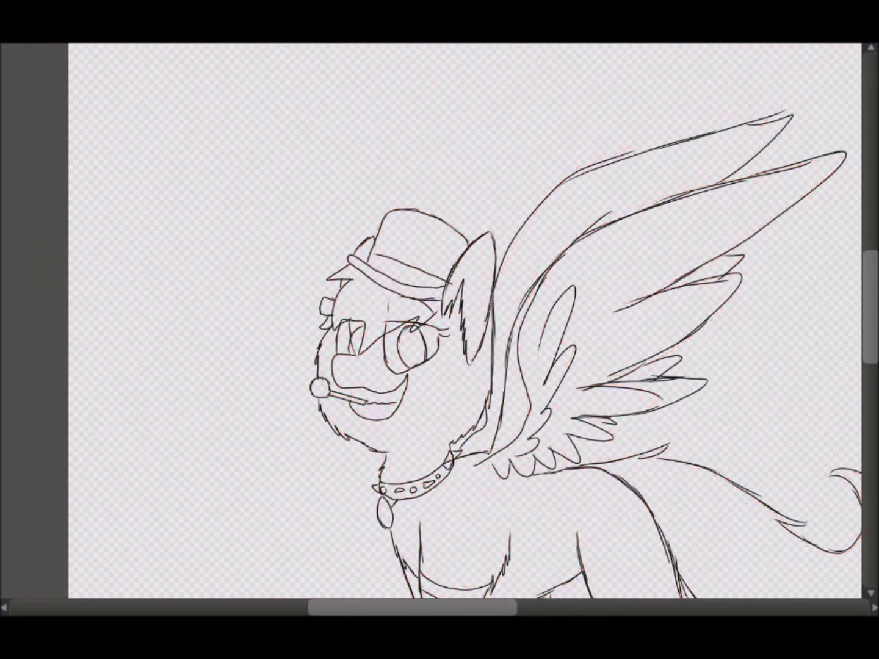
Step: Go over the line art of the whole figure and add small missing strokes around the face and brow
{"action": "scroll", "coordinate": [428, 317], "scroll_direction": "down", "scroll_amount": 3}
{"action": "scroll", "coordinate": [290, 128], "scroll_direction": "down", "scroll_amount": 1}
{"action": "scroll", "coordinate": [290, 128], "scroll_direction": "up", "scroll_amount": 2}
{"action": "scroll", "coordinate": [866, 394], "scroll_direction": "down", "scroll_amount": 2}
{"action": "scroll", "coordinate": [427, 317], "scroll_direction": "up", "scroll_amount": 3}
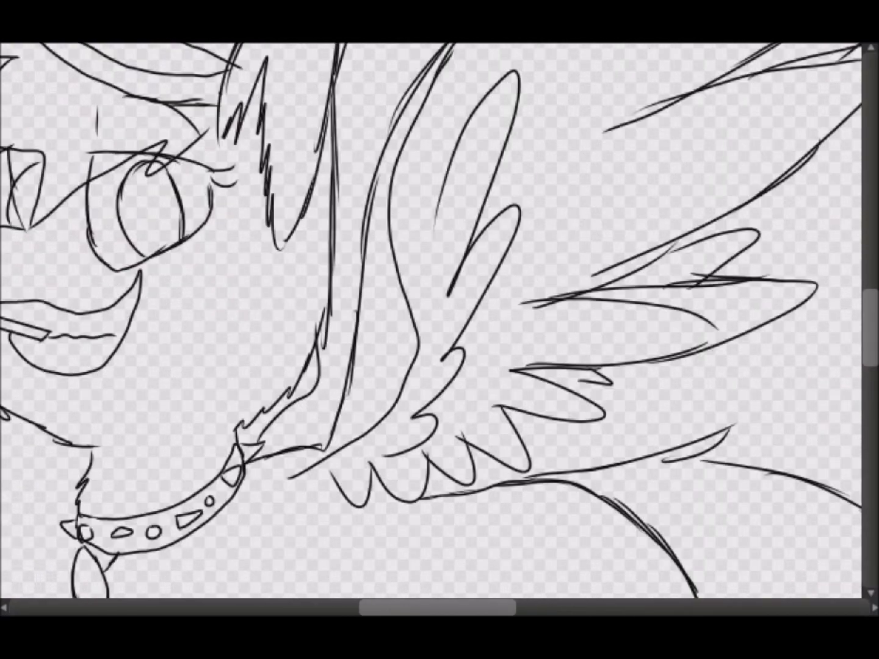
{"action": "scroll", "coordinate": [560, 554], "scroll_direction": "down", "scroll_amount": 3}
{"action": "scroll", "coordinate": [382, 496], "scroll_direction": "down", "scroll_amount": 2}
{"action": "scroll", "coordinate": [522, 609], "scroll_direction": "up", "scroll_amount": 2}
{"action": "scroll", "coordinate": [848, 393], "scroll_direction": "down", "scroll_amount": 3}
{"action": "scroll", "coordinate": [849, 393], "scroll_direction": "up", "scroll_amount": 2}
{"action": "scroll", "coordinate": [854, 391], "scroll_direction": "down", "scroll_amount": 3}
{"action": "scroll", "coordinate": [857, 331], "scroll_direction": "up", "scroll_amount": 2}
{"action": "scroll", "coordinate": [855, 342], "scroll_direction": "down", "scroll_amount": 1}
{"action": "scroll", "coordinate": [849, 323], "scroll_direction": "up", "scroll_amount": 4}
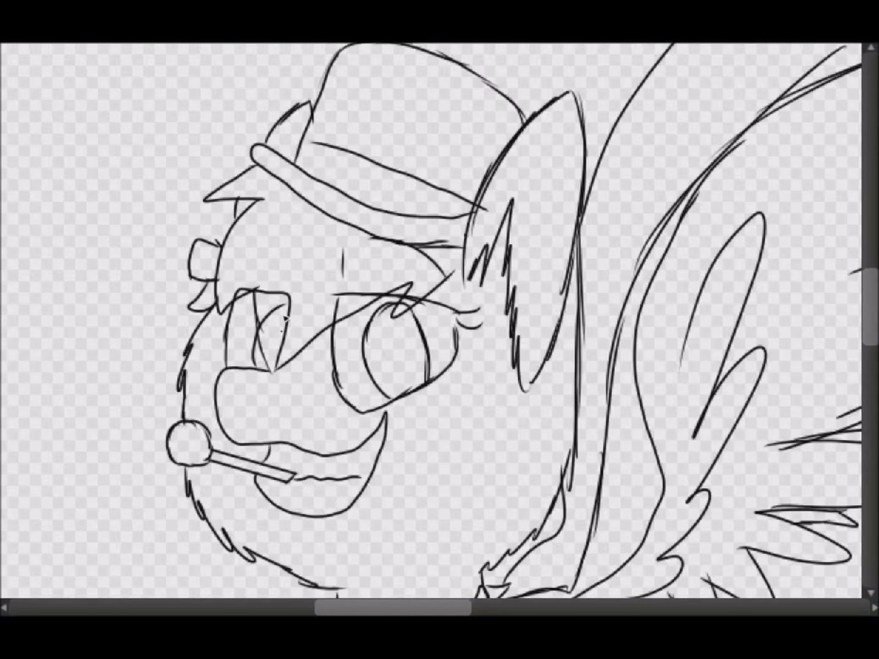
{"action": "scroll", "coordinate": [451, 268], "scroll_direction": "up", "scroll_amount": 1}
{"action": "scroll", "coordinate": [452, 329], "scroll_direction": "down", "scroll_amount": 2}
Step: Fill the head, facial areas and near wing with flat orange
{"action": "left_click", "coordinate": [239, 464]}
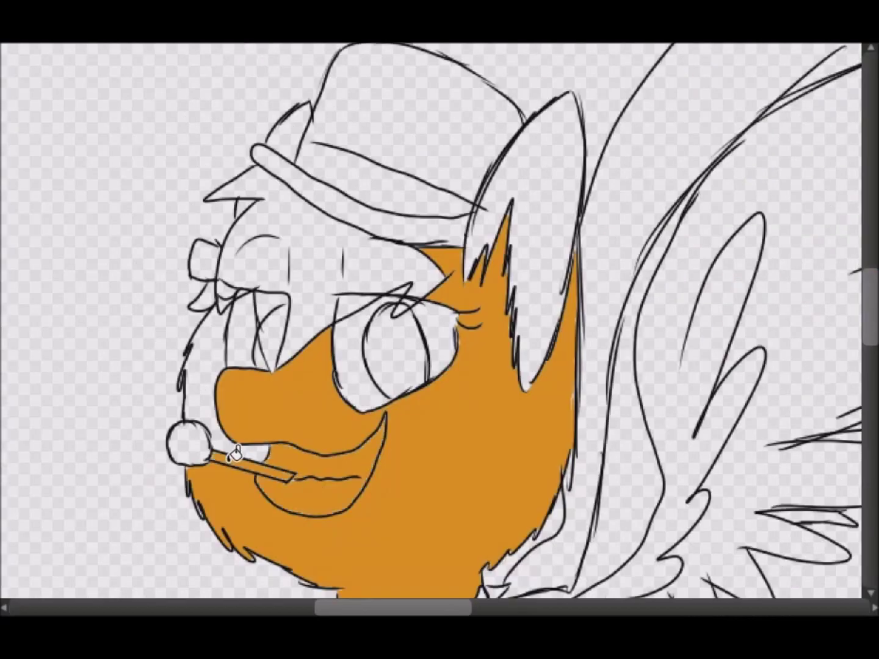
{"action": "left_click", "coordinate": [220, 265]}
{"action": "left_click", "coordinate": [403, 304]}
{"action": "scroll", "coordinate": [453, 329], "scroll_direction": "down", "scroll_amount": 1}
{"action": "left_click", "coordinate": [664, 383]}
{"action": "scroll", "coordinate": [441, 321], "scroll_direction": "right", "scroll_amount": 10}
{"action": "scroll", "coordinate": [440, 321], "scroll_direction": "down", "scroll_amount": 4}
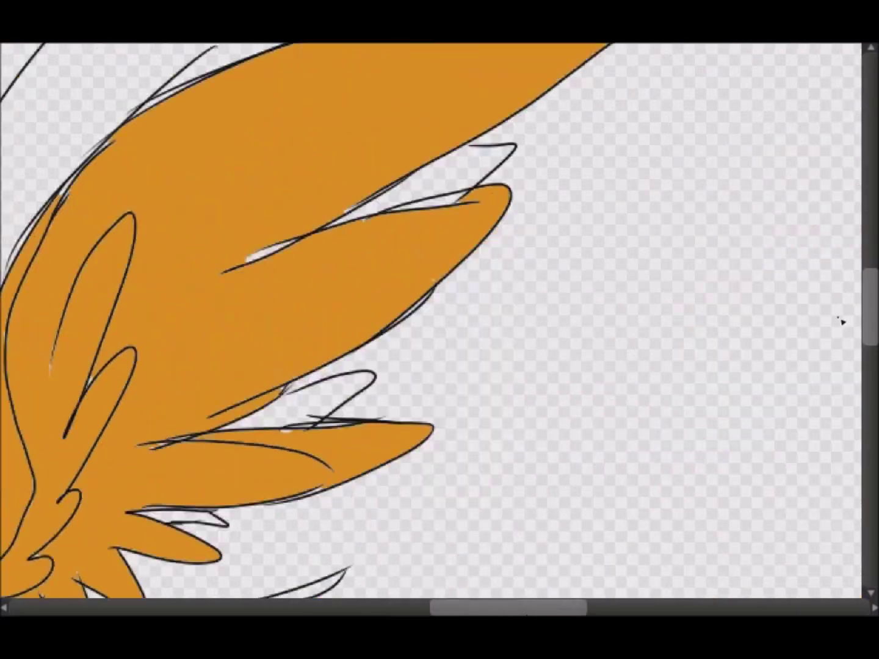
Step: Fill the tail, the remaining feather gap and the raised front leg with the same orange
{"action": "scroll", "coordinate": [440, 322], "scroll_direction": "down", "scroll_amount": 1}
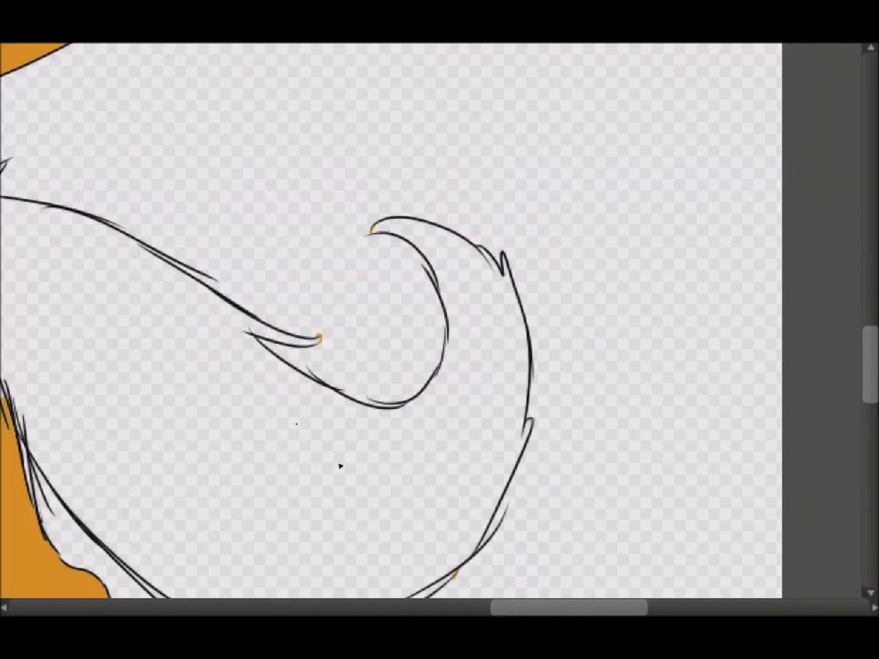
{"action": "scroll", "coordinate": [265, 294], "scroll_direction": "left", "scroll_amount": 5}
{"action": "left_click", "coordinate": [265, 294]}
{"action": "scroll", "coordinate": [265, 294], "scroll_direction": "down", "scroll_amount": 2}
{"action": "scroll", "coordinate": [419, 146], "scroll_direction": "down", "scroll_amount": 1}
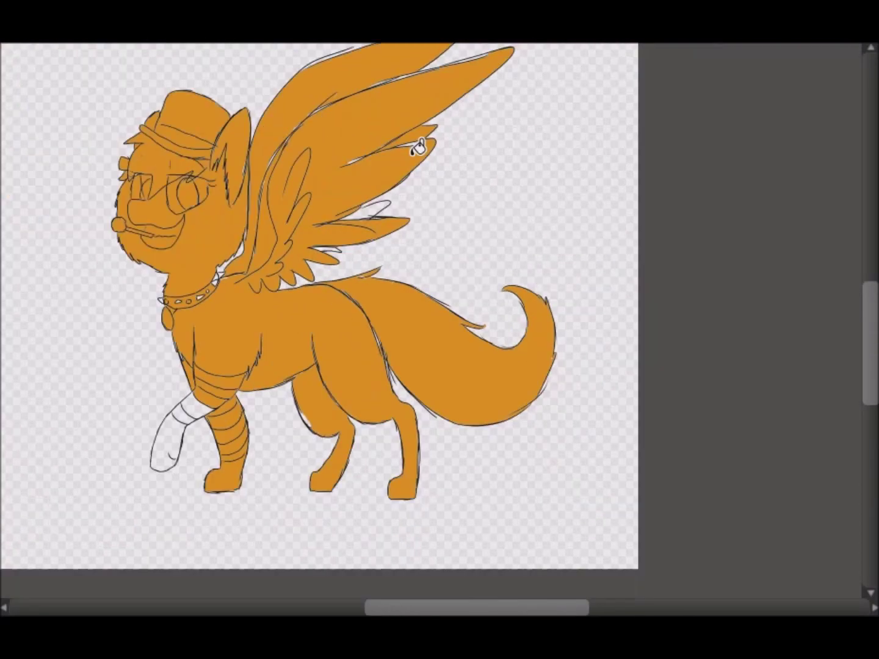
{"action": "left_click", "coordinate": [373, 211]}
{"action": "left_click", "coordinate": [184, 436]}
Step: Brush orange slightly past the outlines around the whole figure to cover the unfilled gaps
{"action": "scroll", "coordinate": [259, 314], "scroll_direction": "left", "scroll_amount": 3}
{"action": "scroll", "coordinate": [260, 313], "scroll_direction": "up", "scroll_amount": 2}
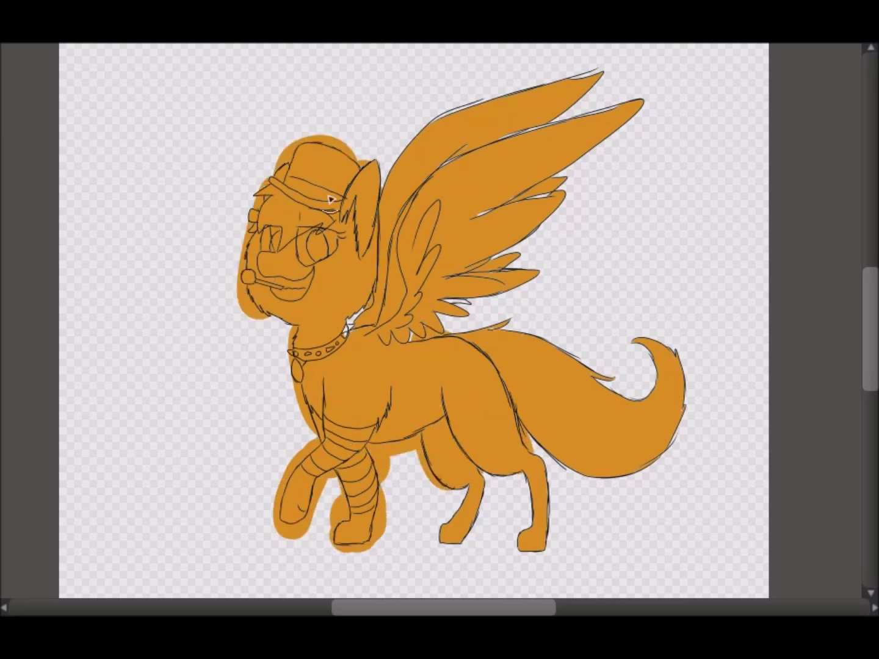
{"action": "left_click", "coordinate": [585, 389]}
{"action": "left_click", "coordinate": [458, 524]}
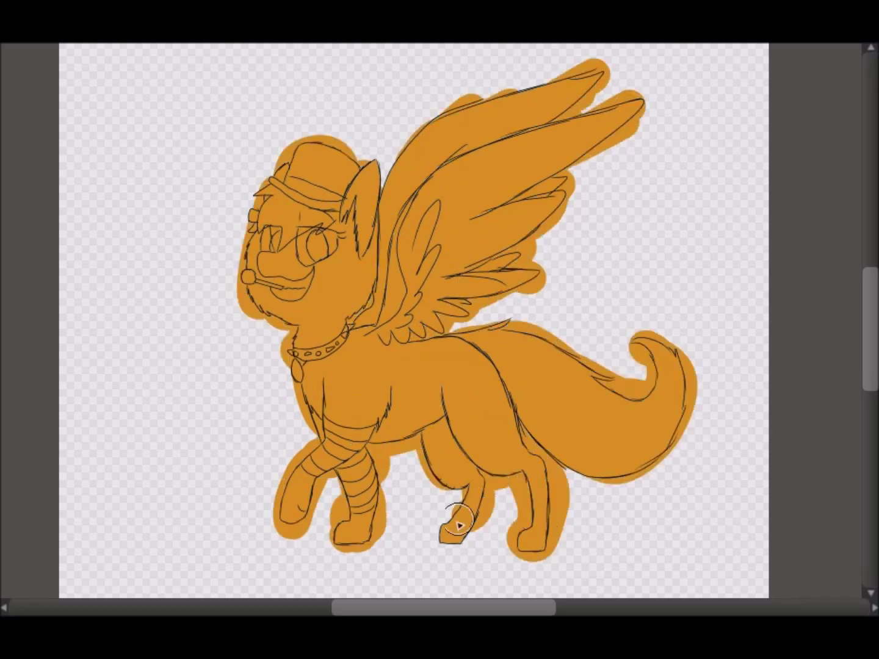
Step: Erase the excess orange outside the outline along the jaw, neck and chest
{"action": "scroll", "coordinate": [464, 113], "scroll_direction": "up", "scroll_amount": 4}
{"action": "mouse_move", "coordinate": [428, 507]}
{"action": "left_mouse_down"}
{"action": "mouse_move", "coordinate": [448, 405]}
{"action": "mouse_move", "coordinate": [196, 324]}
{"action": "mouse_move", "coordinate": [376, 362]}
{"action": "mouse_move", "coordinate": [149, 262]}
{"action": "mouse_move", "coordinate": [342, 577]}
{"action": "left_mouse_up"}
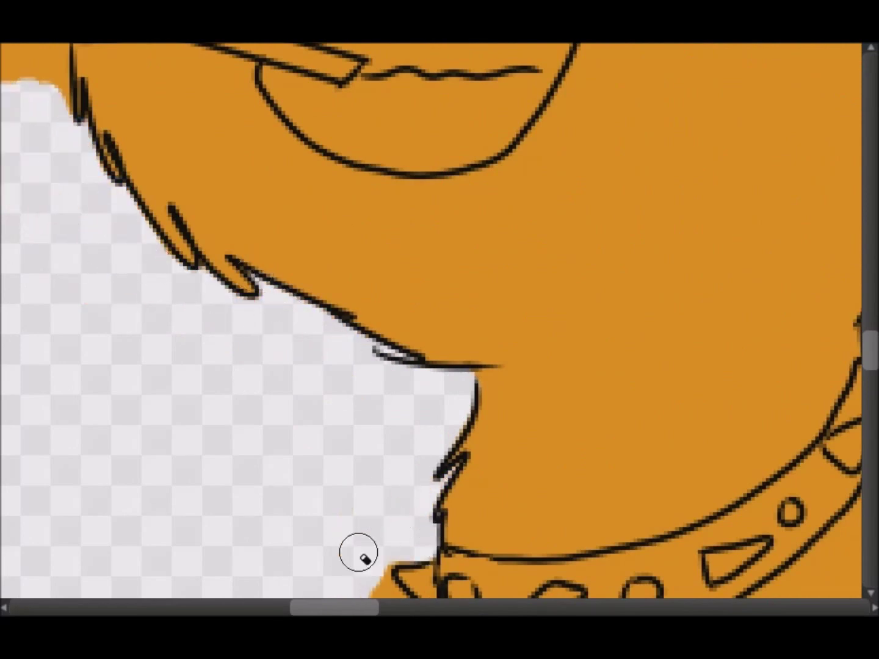
{"action": "scroll", "coordinate": [436, 240], "scroll_direction": "down", "scroll_amount": 5}
{"action": "scroll", "coordinate": [507, 190], "scroll_direction": "down", "scroll_amount": 4}
{"action": "left_click_drag", "start_coordinate": [506, 190], "coordinate": [580, 520]}
Step: Erase the excess orange around the raised front leg and its paw
{"action": "scroll", "coordinate": [847, 403], "scroll_direction": "down", "scroll_amount": 3}
{"action": "left_click_drag", "start_coordinate": [847, 403], "coordinate": [507, 586]}
{"action": "scroll", "coordinate": [507, 586], "scroll_direction": "down", "scroll_amount": 5}
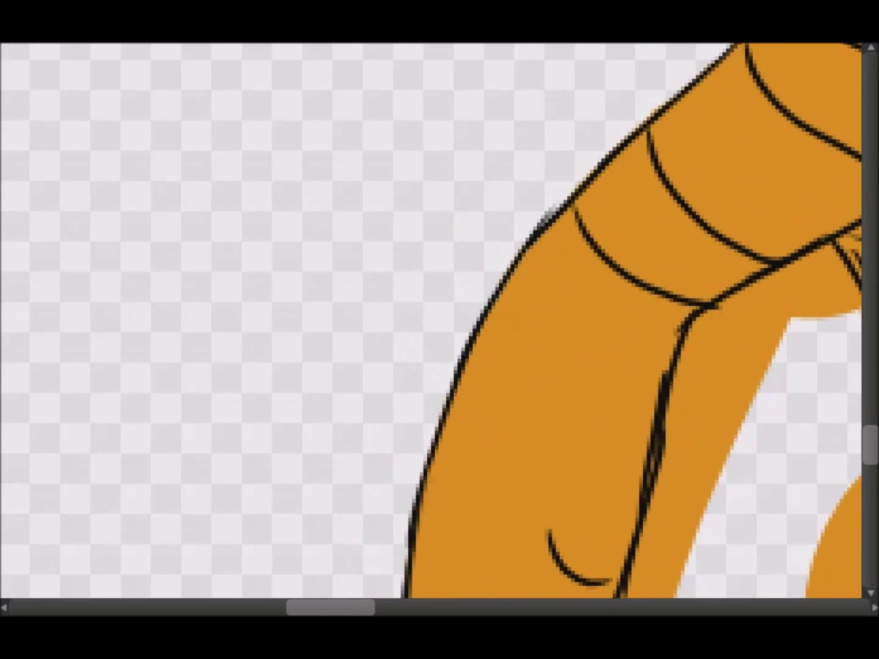
{"action": "scroll", "coordinate": [824, 439], "scroll_direction": "down", "scroll_amount": 5}
{"action": "mouse_move", "coordinate": [824, 439]}
{"action": "left_mouse_down"}
{"action": "mouse_move", "coordinate": [542, 403]}
{"action": "mouse_move", "coordinate": [420, 324]}
{"action": "left_mouse_up"}
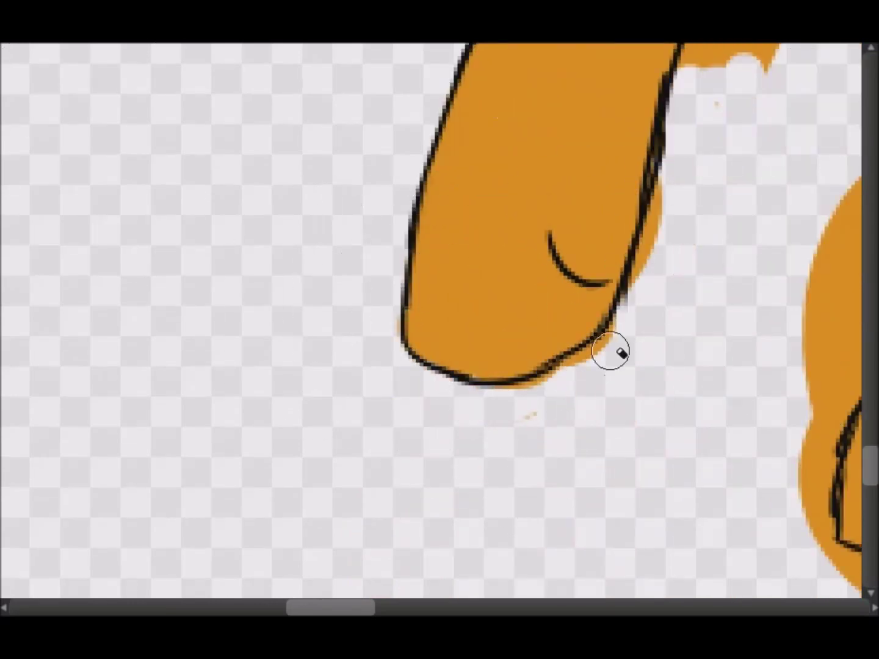
{"action": "left_click_drag", "start_coordinate": [548, 406], "coordinate": [647, 183]}
Step: Erase the excess orange between the front legs and around the standing front leg and its paw
{"action": "scroll", "coordinate": [646, 184], "scroll_direction": "right", "scroll_amount": 5}
{"action": "scroll", "coordinate": [464, 467], "scroll_direction": "up", "scroll_amount": 4}
{"action": "mouse_move", "coordinate": [507, 256]}
{"action": "left_mouse_down"}
{"action": "mouse_move", "coordinate": [465, 468]}
{"action": "mouse_move", "coordinate": [354, 311]}
{"action": "left_mouse_up"}
{"action": "scroll", "coordinate": [505, 353], "scroll_direction": "down", "scroll_amount": 3}
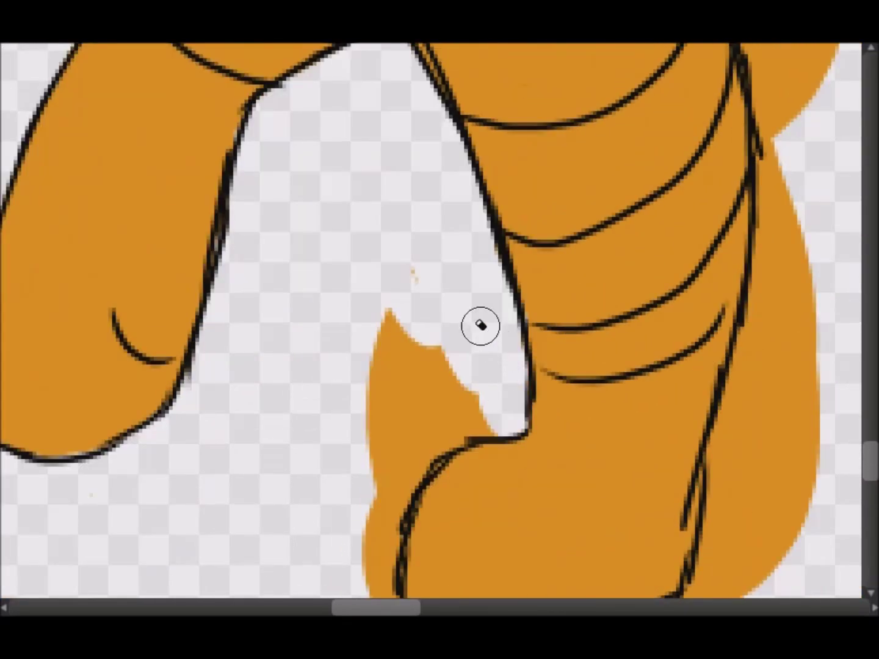
{"action": "scroll", "coordinate": [431, 441], "scroll_direction": "down", "scroll_amount": 3}
{"action": "mouse_move", "coordinate": [788, 537]}
{"action": "left_mouse_down"}
{"action": "mouse_move", "coordinate": [748, 434]}
{"action": "mouse_move", "coordinate": [794, 123]}
{"action": "left_mouse_up"}
{"action": "scroll", "coordinate": [794, 122], "scroll_direction": "up", "scroll_amount": 4}
{"action": "scroll", "coordinate": [611, 305], "scroll_direction": "down", "scroll_amount": 5}
{"action": "mouse_move", "coordinate": [794, 194]}
{"action": "left_mouse_down"}
{"action": "mouse_move", "coordinate": [591, 308]}
{"action": "mouse_move", "coordinate": [447, 287]}
{"action": "left_mouse_up"}
Step: Erase the excess orange below the belly and along the front and sole of the far hind leg
{"action": "scroll", "coordinate": [443, 590], "scroll_direction": "up", "scroll_amount": 5}
{"action": "scroll", "coordinate": [444, 590], "scroll_direction": "right", "scroll_amount": 3}
{"action": "mouse_move", "coordinate": [257, 238]}
{"action": "left_mouse_down"}
{"action": "mouse_move", "coordinate": [373, 486]}
{"action": "mouse_move", "coordinate": [335, 365]}
{"action": "mouse_move", "coordinate": [437, 322]}
{"action": "mouse_move", "coordinate": [680, 250]}
{"action": "mouse_move", "coordinate": [262, 226]}
{"action": "mouse_move", "coordinate": [650, 392]}
{"action": "mouse_move", "coordinate": [702, 292]}
{"action": "left_mouse_up"}
{"action": "scroll", "coordinate": [702, 292], "scroll_direction": "down", "scroll_amount": 2}
{"action": "scroll", "coordinate": [703, 292], "scroll_direction": "right", "scroll_amount": 2}
{"action": "mouse_move", "coordinate": [432, 471]}
{"action": "left_mouse_down"}
{"action": "mouse_move", "coordinate": [687, 203]}
{"action": "mouse_move", "coordinate": [366, 579]}
{"action": "left_mouse_up"}
{"action": "scroll", "coordinate": [321, 503], "scroll_direction": "down", "scroll_amount": 2}
{"action": "scroll", "coordinate": [321, 503], "scroll_direction": "right", "scroll_amount": 2}
{"action": "mouse_move", "coordinate": [320, 503]}
{"action": "left_mouse_down"}
{"action": "mouse_move", "coordinate": [111, 525]}
{"action": "mouse_move", "coordinate": [34, 511]}
{"action": "left_mouse_up"}
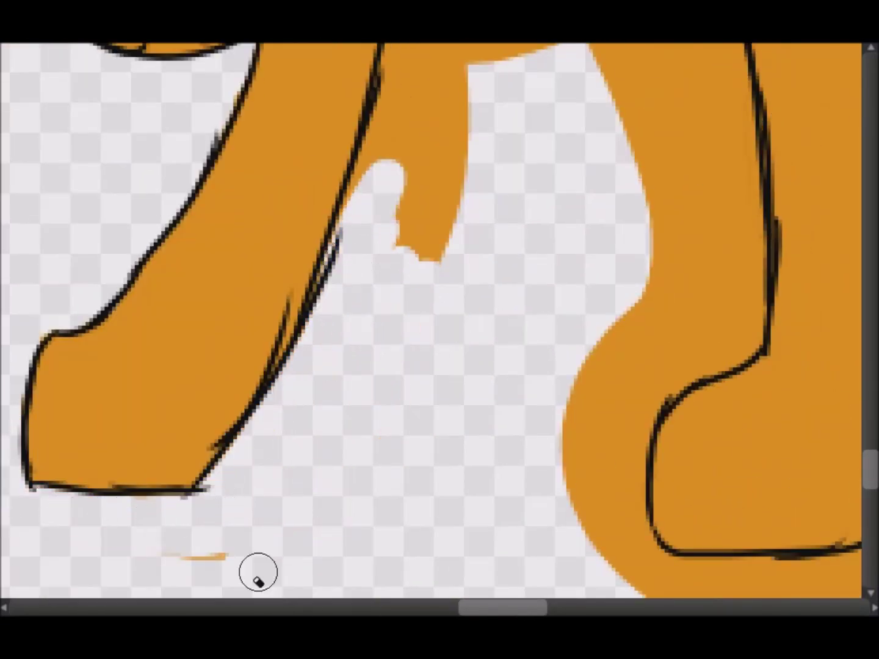
Step: Erase the excess orange behind the far hind leg and in the gap between the hind legs
{"action": "scroll", "coordinate": [126, 517], "scroll_direction": "up", "scroll_amount": 3}
{"action": "left_click_drag", "start_coordinate": [404, 427], "coordinate": [652, 366]}
{"action": "mouse_move", "coordinate": [433, 275]}
{"action": "left_mouse_down"}
{"action": "mouse_move", "coordinate": [691, 459]}
{"action": "mouse_move", "coordinate": [678, 290]}
{"action": "mouse_move", "coordinate": [414, 243]}
{"action": "mouse_move", "coordinate": [398, 257]}
{"action": "left_mouse_up"}
{"action": "scroll", "coordinate": [397, 256], "scroll_direction": "down", "scroll_amount": 3}
{"action": "scroll", "coordinate": [607, 172], "scroll_direction": "up", "scroll_amount": 3}
{"action": "key", "text": "e"}
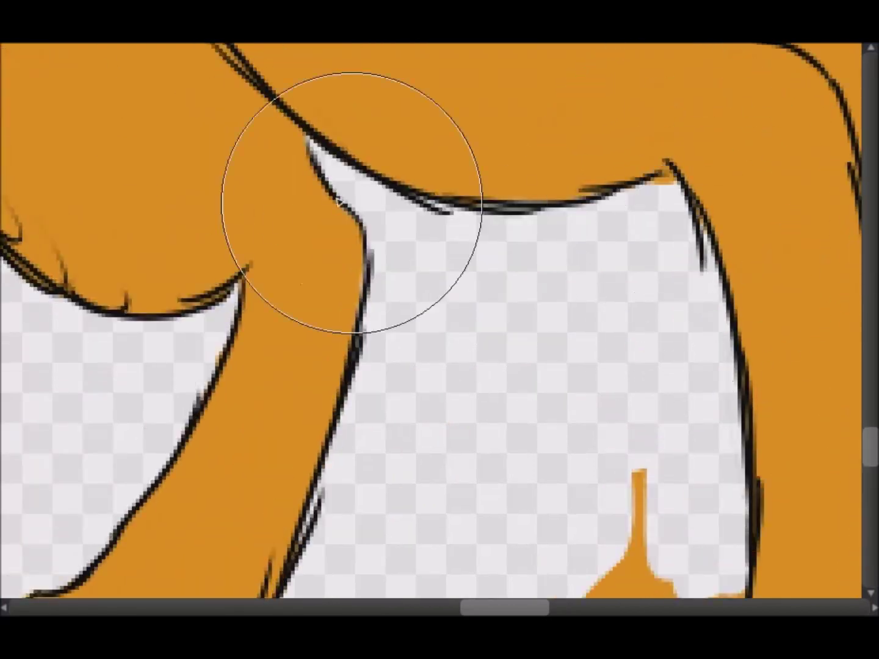
Step: Erase the excess orange around the near hind leg's paw and up its back edge
{"action": "scroll", "coordinate": [606, 171], "scroll_direction": "down", "scroll_amount": 3}
{"action": "left_click_drag", "start_coordinate": [715, 323], "coordinate": [589, 314]}
{"action": "scroll", "coordinate": [589, 314], "scroll_direction": "right", "scroll_amount": 2}
{"action": "left_click_drag", "start_coordinate": [559, 571], "coordinate": [548, 596]}
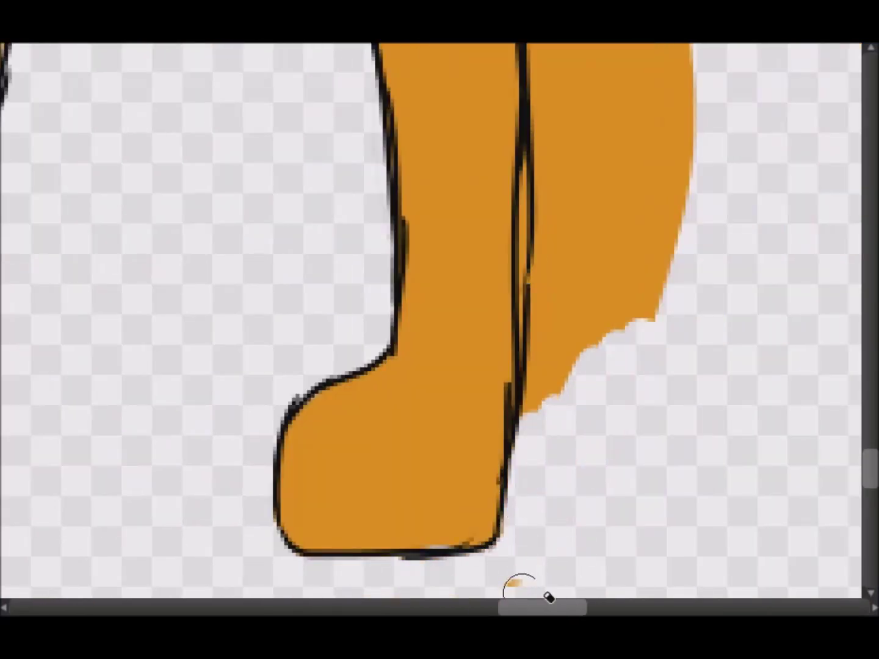
{"action": "scroll", "coordinate": [758, 444], "scroll_direction": "down", "scroll_amount": 1}
{"action": "scroll", "coordinate": [757, 445], "scroll_direction": "right", "scroll_amount": 2}
{"action": "scroll", "coordinate": [470, 101], "scroll_direction": "up", "scroll_amount": 1}
{"action": "left_click_drag", "start_coordinate": [488, 158], "coordinate": [470, 102]}
{"action": "scroll", "coordinate": [435, 250], "scroll_direction": "up", "scroll_amount": 3}
{"action": "mouse_move", "coordinate": [435, 250]}
{"action": "left_mouse_down"}
{"action": "mouse_move", "coordinate": [464, 257]}
{"action": "mouse_move", "coordinate": [430, 325]}
{"action": "left_mouse_up"}
Step: Erase the orange in the wedge between haunch and tail, and repaint the over-erased edges in orange
{"action": "scroll", "coordinate": [601, 343], "scroll_direction": "up", "scroll_amount": 4}
{"action": "scroll", "coordinate": [600, 343], "scroll_direction": "left", "scroll_amount": 2}
{"action": "mouse_move", "coordinate": [361, 128]}
{"action": "left_mouse_down"}
{"action": "mouse_move", "coordinate": [511, 403]}
{"action": "mouse_move", "coordinate": [739, 547]}
{"action": "left_mouse_up"}
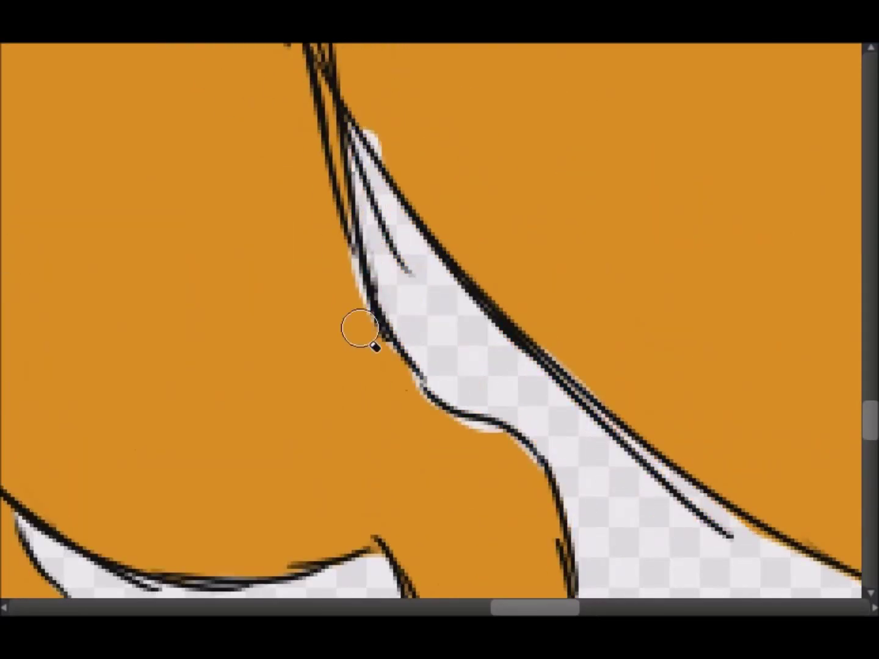
{"action": "key", "text": "e"}
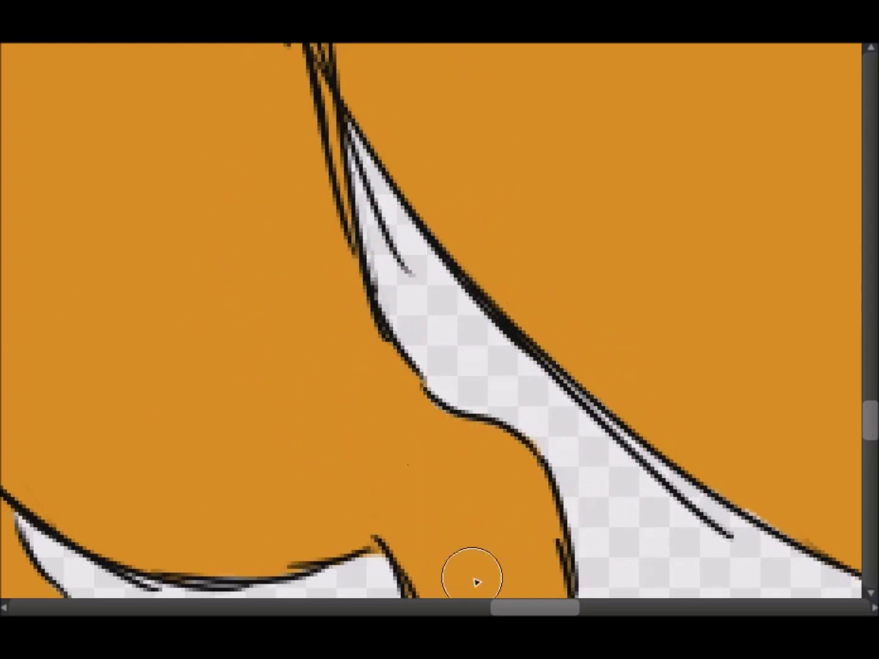
Step: Erase the excess orange along the underside of the tail
{"action": "scroll", "coordinate": [475, 577], "scroll_direction": "down", "scroll_amount": 2}
{"action": "scroll", "coordinate": [476, 577], "scroll_direction": "right", "scroll_amount": 2}
{"action": "scroll", "coordinate": [476, 577], "scroll_direction": "right", "scroll_amount": 3}
{"action": "left_click_drag", "start_coordinate": [203, 442], "coordinate": [854, 184]}
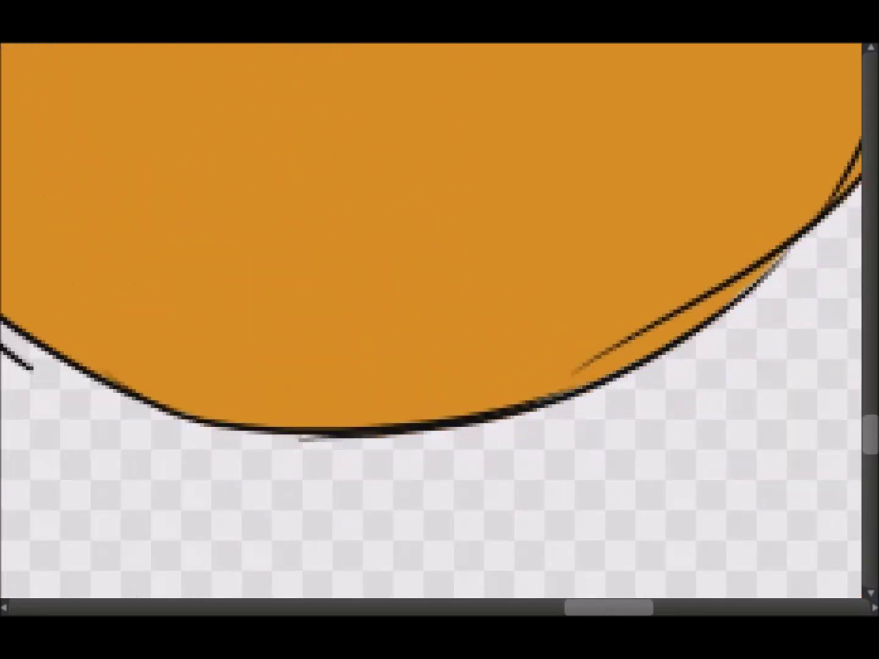
Step: Erase the excess orange along the tail's outer edge, around its tip and inside the curl
{"action": "scroll", "coordinate": [431, 241], "scroll_direction": "right", "scroll_amount": 3}
{"action": "scroll", "coordinate": [513, 320], "scroll_direction": "up", "scroll_amount": 5}
{"action": "left_click_drag", "start_coordinate": [684, 76], "coordinate": [641, 358]}
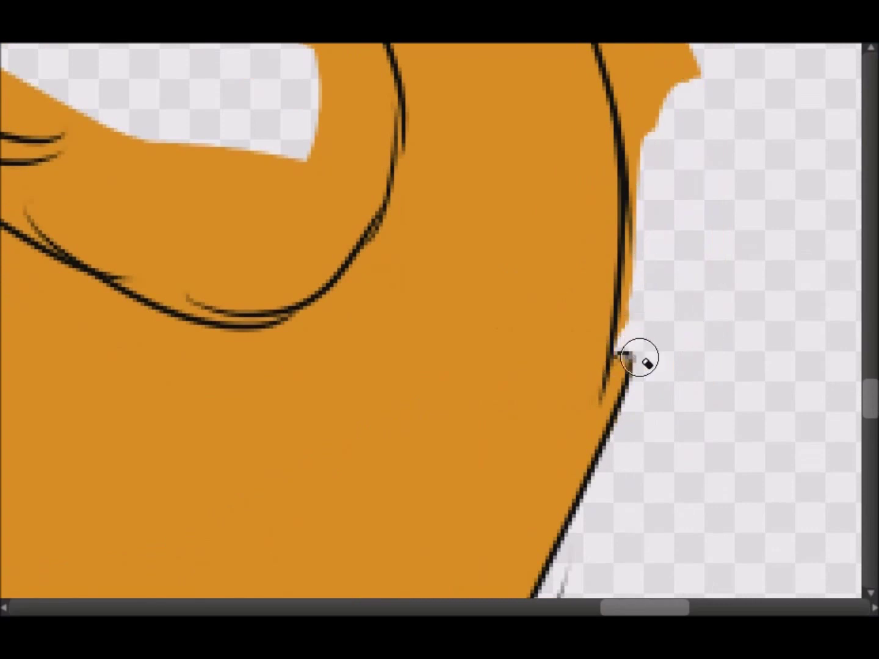
{"action": "scroll", "coordinate": [640, 359], "scroll_direction": "up", "scroll_amount": 5}
{"action": "mouse_move", "coordinate": [610, 266]}
{"action": "left_mouse_down"}
{"action": "mouse_move", "coordinate": [552, 229]}
{"action": "mouse_move", "coordinate": [302, 118]}
{"action": "mouse_move", "coordinate": [240, 173]}
{"action": "left_mouse_up"}
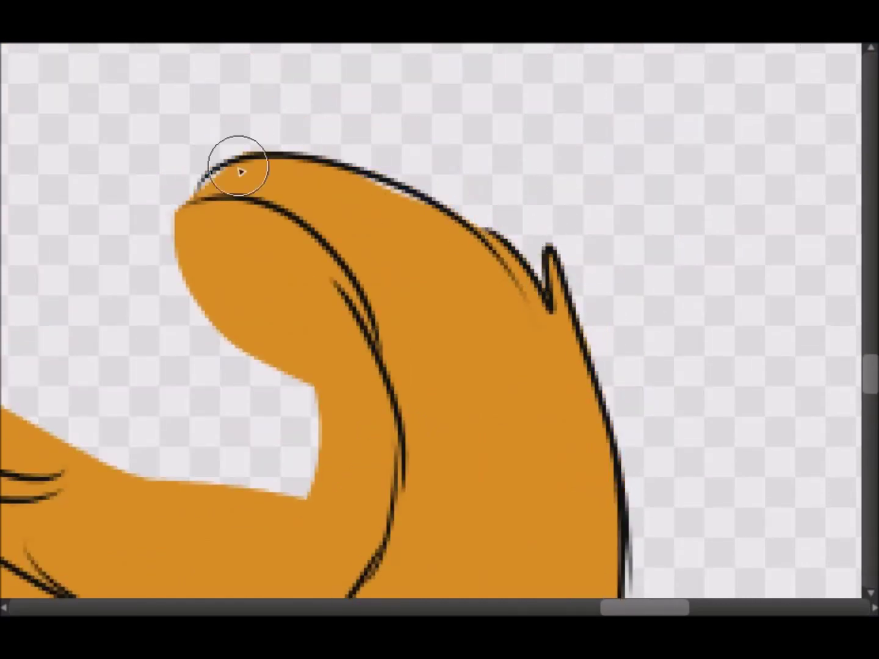
{"action": "left_click_drag", "start_coordinate": [165, 241], "coordinate": [344, 568]}
Step: Erase the excess orange inside the tail's curl and along its upper edge towards the back
{"action": "scroll", "coordinate": [530, 338], "scroll_direction": "left", "scroll_amount": 3}
{"action": "scroll", "coordinate": [808, 373], "scroll_direction": "down", "scroll_amount": 2}
{"action": "left_click_drag", "start_coordinate": [635, 470], "coordinate": [445, 464]}
{"action": "mouse_move", "coordinate": [269, 357]}
{"action": "left_mouse_down"}
{"action": "mouse_move", "coordinate": [189, 307]}
{"action": "mouse_move", "coordinate": [546, 412]}
{"action": "mouse_move", "coordinate": [402, 320]}
{"action": "left_mouse_up"}
{"action": "scroll", "coordinate": [402, 320], "scroll_direction": "left", "scroll_amount": 3}
{"action": "scroll", "coordinate": [848, 373], "scroll_direction": "up", "scroll_amount": 2}
{"action": "mouse_move", "coordinate": [764, 482]}
{"action": "left_mouse_down"}
{"action": "mouse_move", "coordinate": [553, 414]}
{"action": "mouse_move", "coordinate": [140, 116]}
{"action": "left_mouse_up"}
{"action": "scroll", "coordinate": [581, 316], "scroll_direction": "left", "scroll_amount": 3}
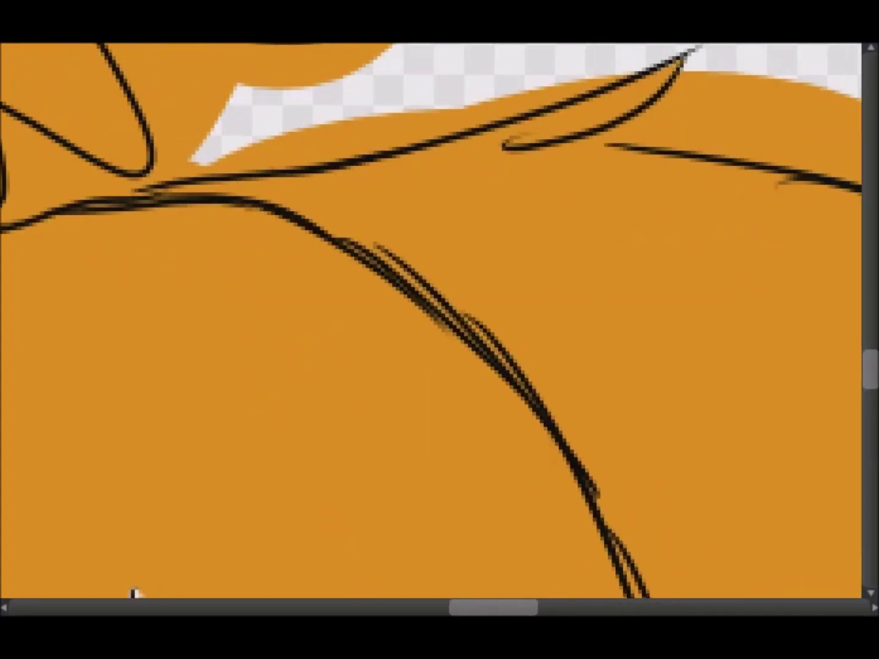
Step: Erase the excess orange around the pointed tuft at the tail base and along the back below the wing
{"action": "scroll", "coordinate": [189, 418], "scroll_direction": "down", "scroll_amount": 2}
{"action": "scroll", "coordinate": [232, 402], "scroll_direction": "right", "scroll_amount": 3}
{"action": "mouse_move", "coordinate": [506, 183]}
{"action": "left_mouse_down"}
{"action": "mouse_move", "coordinate": [310, 183]}
{"action": "mouse_move", "coordinate": [275, 141]}
{"action": "left_mouse_up"}
{"action": "scroll", "coordinate": [365, 156], "scroll_direction": "left", "scroll_amount": 3}
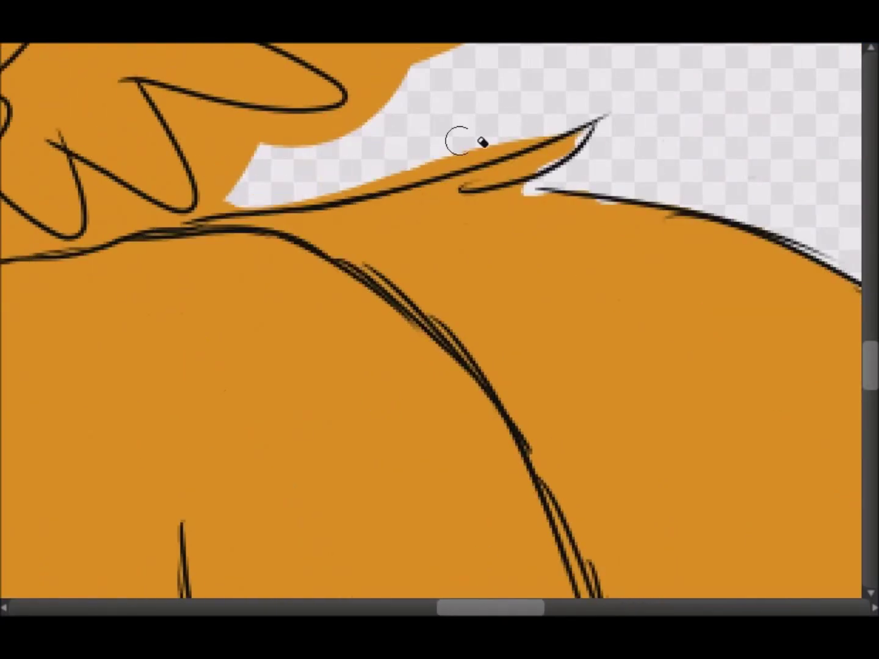
{"action": "left_click_drag", "start_coordinate": [525, 155], "coordinate": [234, 183]}
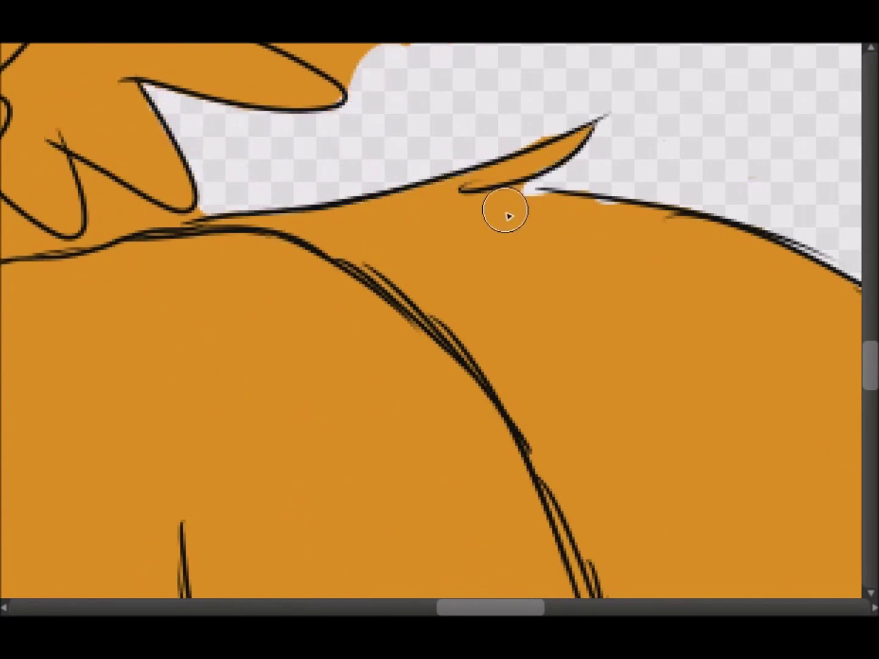
Step: Erase the orange between the wing's small lower feathers and the back, and along the long lower feather's underside
{"action": "scroll", "coordinate": [560, 228], "scroll_direction": "left", "scroll_amount": 3}
{"action": "scroll", "coordinate": [476, 302], "scroll_direction": "up", "scroll_amount": 1}
{"action": "left_click_drag", "start_coordinate": [459, 171], "coordinate": [530, 228]}
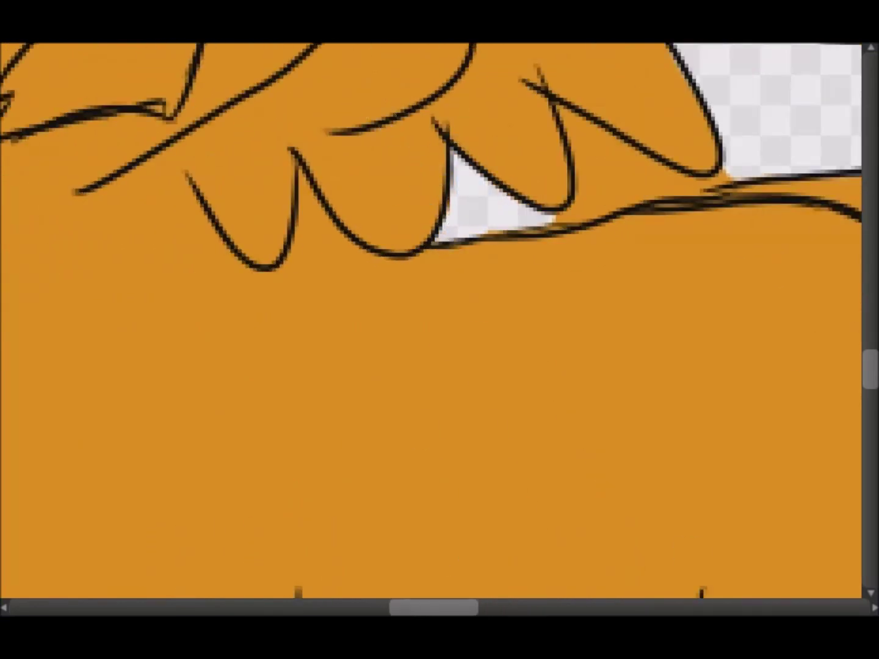
{"action": "scroll", "coordinate": [544, 392], "scroll_direction": "up", "scroll_amount": 3}
{"action": "scroll", "coordinate": [448, 607], "scroll_direction": "right", "scroll_amount": 3}
{"action": "mouse_move", "coordinate": [465, 275]}
{"action": "left_mouse_down"}
{"action": "mouse_move", "coordinate": [333, 256]}
{"action": "mouse_move", "coordinate": [401, 297]}
{"action": "mouse_move", "coordinate": [542, 271]}
{"action": "mouse_move", "coordinate": [668, 195]}
{"action": "mouse_move", "coordinate": [427, 214]}
{"action": "left_mouse_up"}
{"action": "scroll", "coordinate": [411, 455], "scroll_direction": "down", "scroll_amount": 2}
{"action": "scroll", "coordinate": [541, 272], "scroll_direction": "left", "scroll_amount": 2}
{"action": "scroll", "coordinate": [428, 214], "scroll_direction": "up", "scroll_amount": 2}
{"action": "left_click_drag", "start_coordinate": [366, 233], "coordinate": [75, 275]}
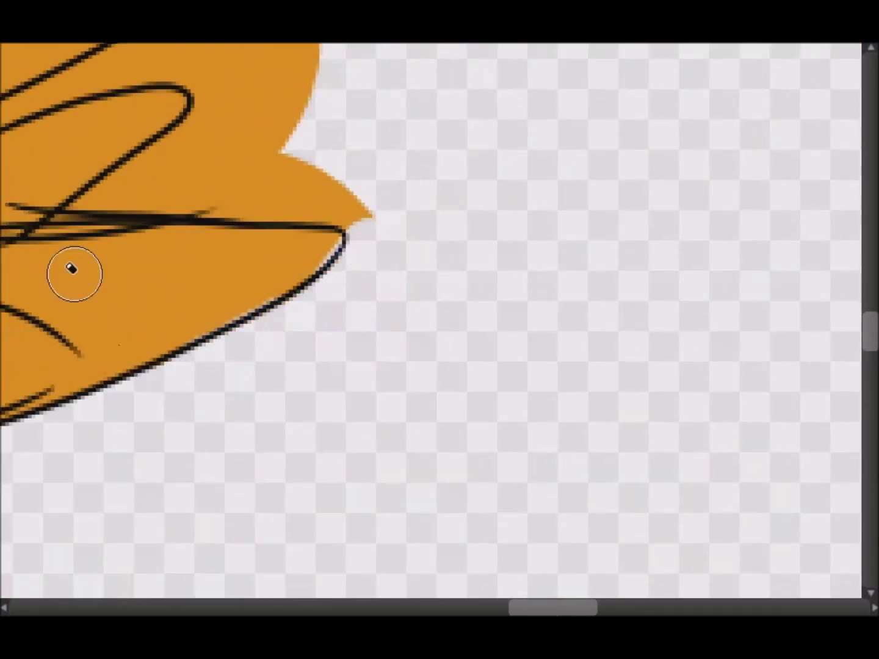
Step: Erase the excess orange around the lower feather tips and along the underside of the large middle feather
{"action": "scroll", "coordinate": [481, 584], "scroll_direction": "down", "scroll_amount": 2}
{"action": "scroll", "coordinate": [589, 443], "scroll_direction": "up", "scroll_amount": 2}
{"action": "mouse_move", "coordinate": [589, 444]}
{"action": "left_mouse_down"}
{"action": "mouse_move", "coordinate": [484, 459]}
{"action": "mouse_move", "coordinate": [328, 401]}
{"action": "mouse_move", "coordinate": [570, 333]}
{"action": "mouse_move", "coordinate": [454, 350]}
{"action": "left_mouse_up"}
{"action": "scroll", "coordinate": [848, 389], "scroll_direction": "up", "scroll_amount": 2}
{"action": "left_click_drag", "start_coordinate": [733, 91], "coordinate": [681, 178]}
{"action": "scroll", "coordinate": [681, 179], "scroll_direction": "right", "scroll_amount": 2}
{"action": "mouse_move", "coordinate": [611, 355]}
{"action": "left_mouse_down"}
{"action": "mouse_move", "coordinate": [647, 330]}
{"action": "mouse_move", "coordinate": [684, 266]}
{"action": "left_mouse_up"}
{"action": "scroll", "coordinate": [684, 267], "scroll_direction": "down", "scroll_amount": 2}
{"action": "scroll", "coordinate": [682, 153], "scroll_direction": "right", "scroll_amount": 3}
{"action": "scroll", "coordinate": [624, 124], "scroll_direction": "up", "scroll_amount": 2}
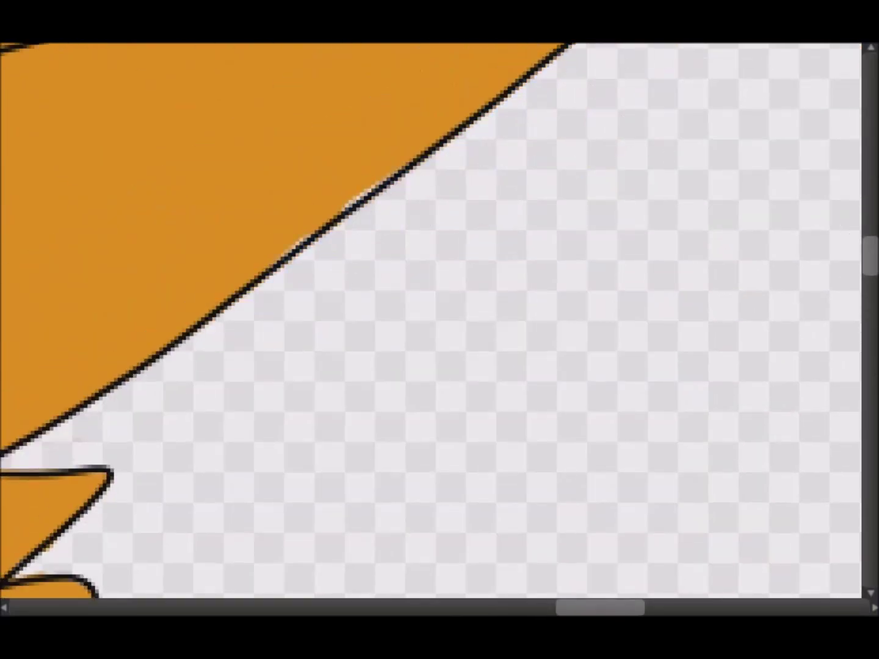
Step: Erase the excess orange around the large middle feather's tip and in the gap below the top feather
{"action": "scroll", "coordinate": [690, 353], "scroll_direction": "up", "scroll_amount": 3}
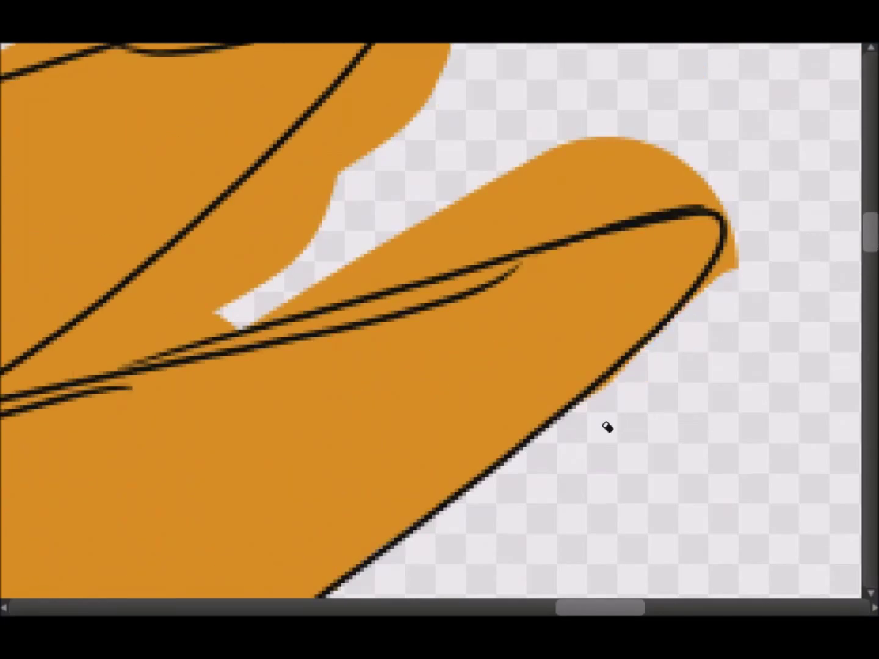
{"action": "left_click_drag", "start_coordinate": [256, 304], "coordinate": [616, 152]}
{"action": "scroll", "coordinate": [54, 110], "scroll_direction": "left", "scroll_amount": 3}
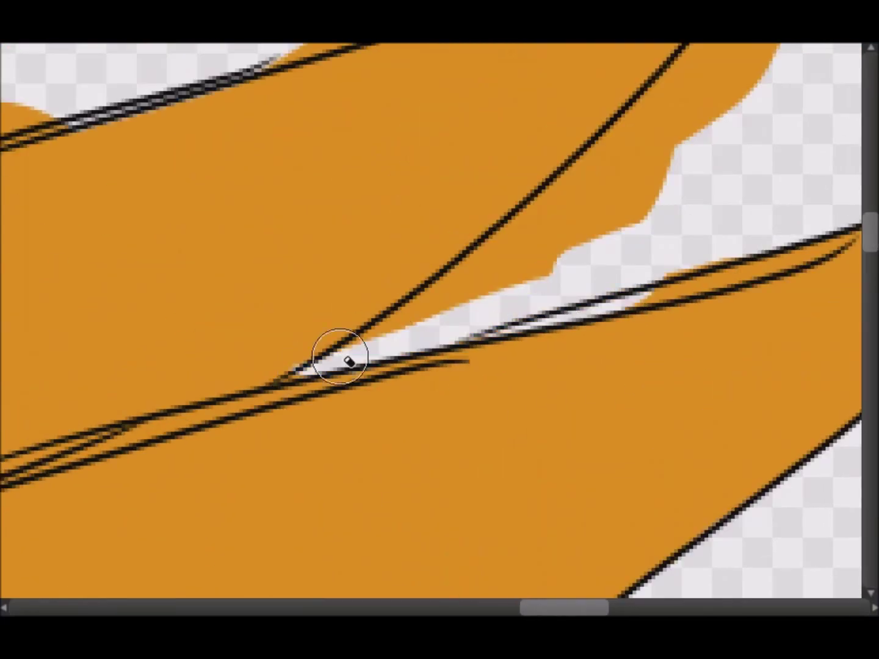
{"action": "left_click_drag", "start_coordinate": [343, 362], "coordinate": [357, 314]}
Step: Erase the excess orange around the top feather's tip and along the wing's upper edge
{"action": "scroll", "coordinate": [651, 309], "scroll_direction": "up", "scroll_amount": 3}
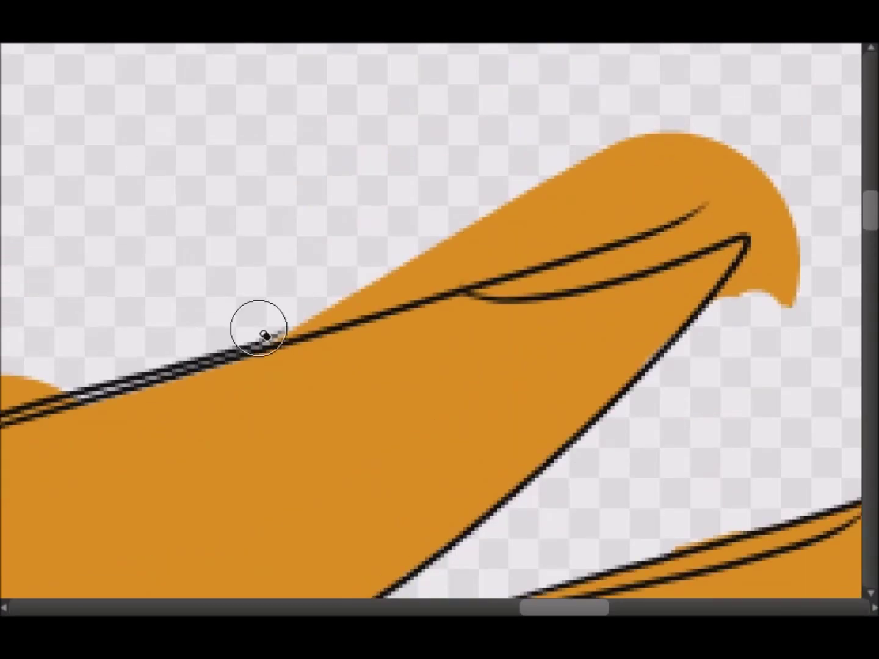
{"action": "left_click_drag", "start_coordinate": [259, 316], "coordinate": [721, 202]}
{"action": "scroll", "coordinate": [651, 337], "scroll_direction": "left", "scroll_amount": 5}
{"action": "left_click_drag", "start_coordinate": [36, 452], "coordinate": [479, 492]}
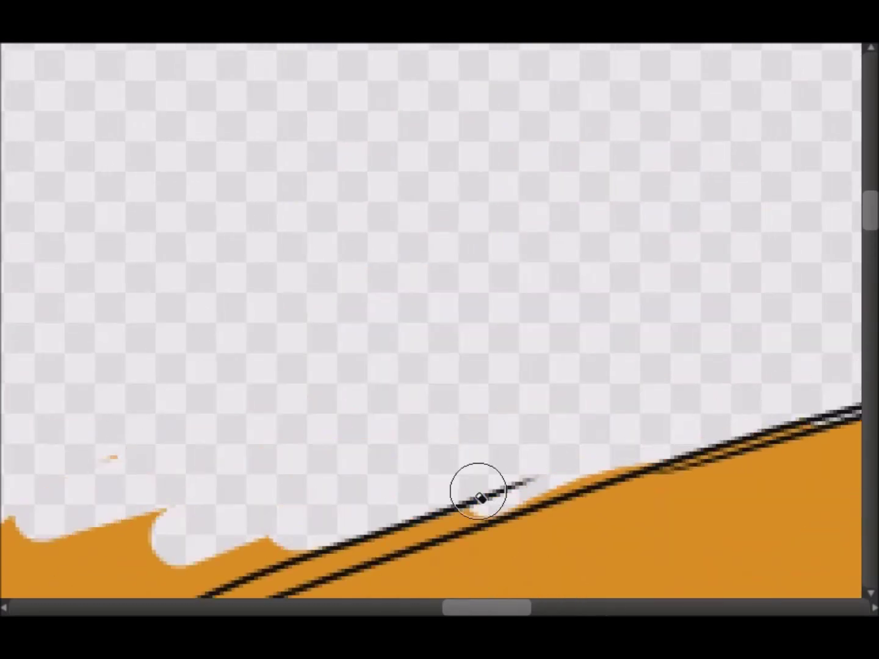
{"action": "scroll", "coordinate": [479, 491], "scroll_direction": "down", "scroll_amount": 3}
{"action": "left_click_drag", "start_coordinate": [195, 283], "coordinate": [25, 287]}
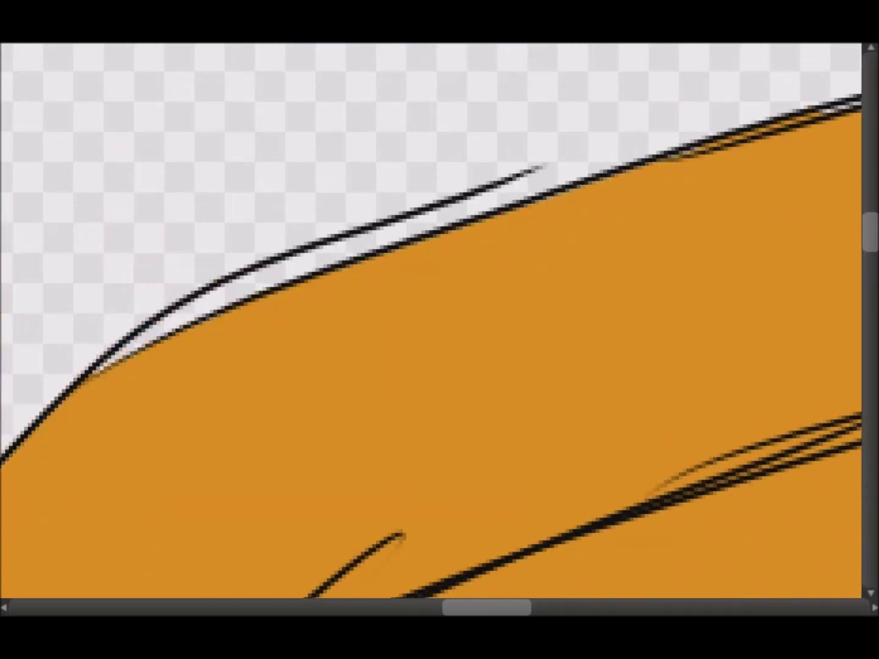
Step: Erase the excess orange along the wing's front edge and around the ear, hat and hair tufts
{"action": "scroll", "coordinate": [210, 165], "scroll_direction": "left", "scroll_amount": 5}
{"action": "scroll", "coordinate": [223, 568], "scroll_direction": "up", "scroll_amount": 2}
{"action": "mouse_move", "coordinate": [221, 567]}
{"action": "left_mouse_down"}
{"action": "mouse_move", "coordinate": [394, 143]}
{"action": "mouse_move", "coordinate": [30, 266]}
{"action": "mouse_move", "coordinate": [146, 306]}
{"action": "left_mouse_up"}
{"action": "scroll", "coordinate": [146, 305], "scroll_direction": "left", "scroll_amount": 5}
{"action": "left_click_drag", "start_coordinate": [428, 281], "coordinate": [25, 256]}
{"action": "scroll", "coordinate": [299, 268], "scroll_direction": "left", "scroll_amount": 5}
{"action": "left_click_drag", "start_coordinate": [317, 469], "coordinate": [412, 256]}
{"action": "scroll", "coordinate": [413, 255], "scroll_direction": "down", "scroll_amount": 3}
{"action": "left_click_drag", "start_coordinate": [177, 305], "coordinate": [260, 214]}
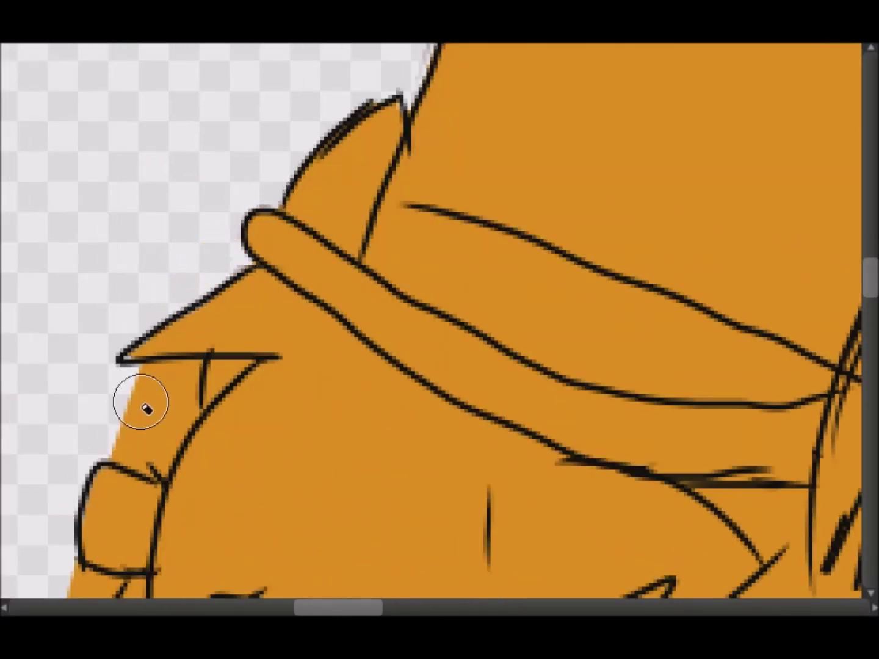
Step: Erase the excess orange around the small bow and down the furry front edge of the face
{"action": "left_click_drag", "start_coordinate": [102, 458], "coordinate": [129, 357]}
{"action": "scroll", "coordinate": [130, 357], "scroll_direction": "down", "scroll_amount": 5}
{"action": "left_click_drag", "start_coordinate": [98, 202], "coordinate": [129, 207]}
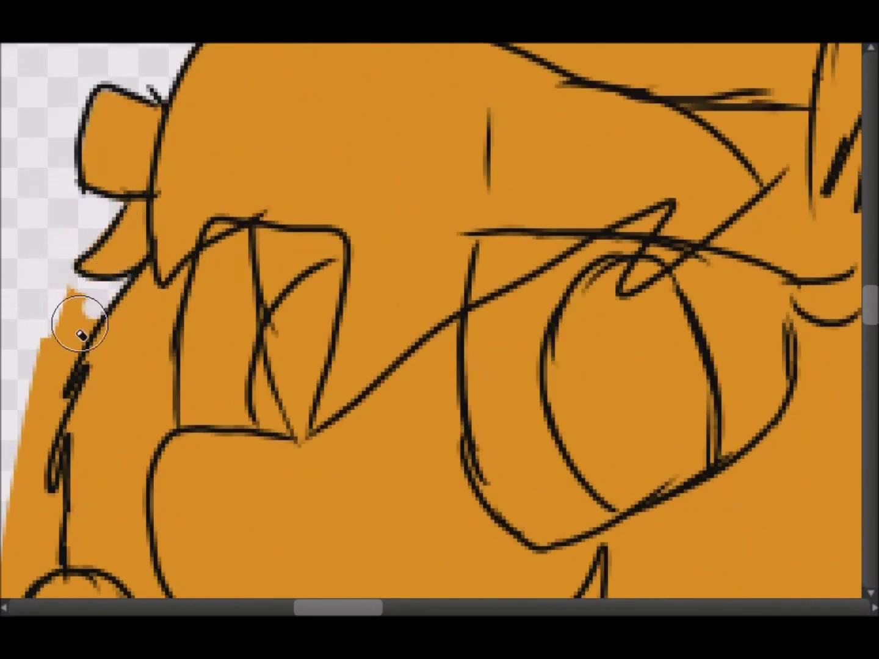
{"action": "left_click_drag", "start_coordinate": [119, 286], "coordinate": [38, 522]}
{"action": "scroll", "coordinate": [156, 253], "scroll_direction": "down", "scroll_amount": 5}
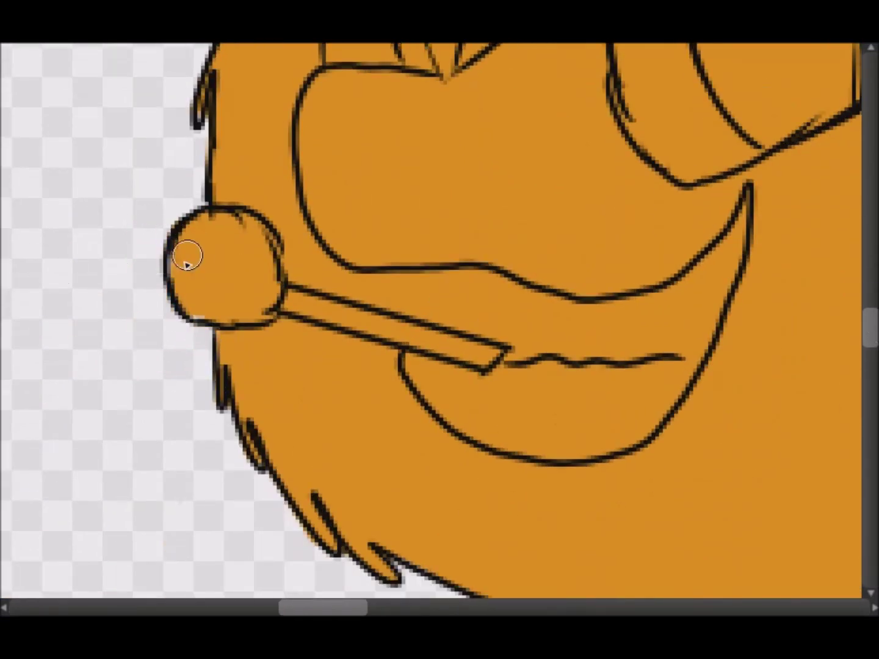
Step: Ink the nose, muzzle and chin contours, and the cheek and neck markings in black
{"action": "scroll", "coordinate": [469, 402], "scroll_direction": "down", "scroll_amount": 3}
{"action": "scroll", "coordinate": [378, 277], "scroll_direction": "up", "scroll_amount": 3}
{"action": "scroll", "coordinate": [378, 277], "scroll_direction": "down", "scroll_amount": 3}
{"action": "scroll", "coordinate": [378, 277], "scroll_direction": "up", "scroll_amount": 3}
{"action": "scroll", "coordinate": [378, 276], "scroll_direction": "down", "scroll_amount": 3}
{"action": "scroll", "coordinate": [321, 151], "scroll_direction": "up", "scroll_amount": 3}
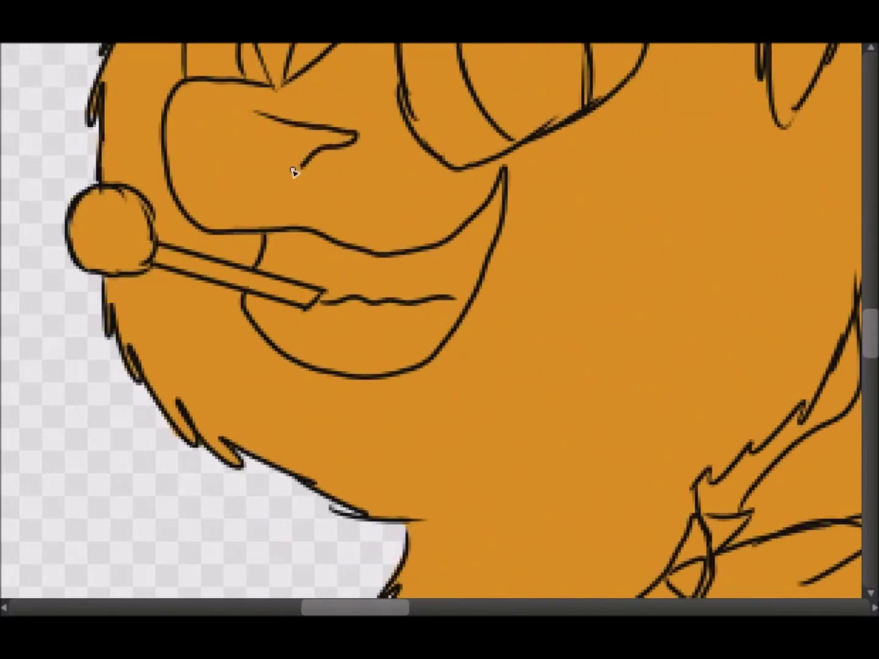
{"action": "scroll", "coordinate": [491, 431], "scroll_direction": "down", "scroll_amount": 2}
{"action": "scroll", "coordinate": [312, 313], "scroll_direction": "up", "scroll_amount": 1}
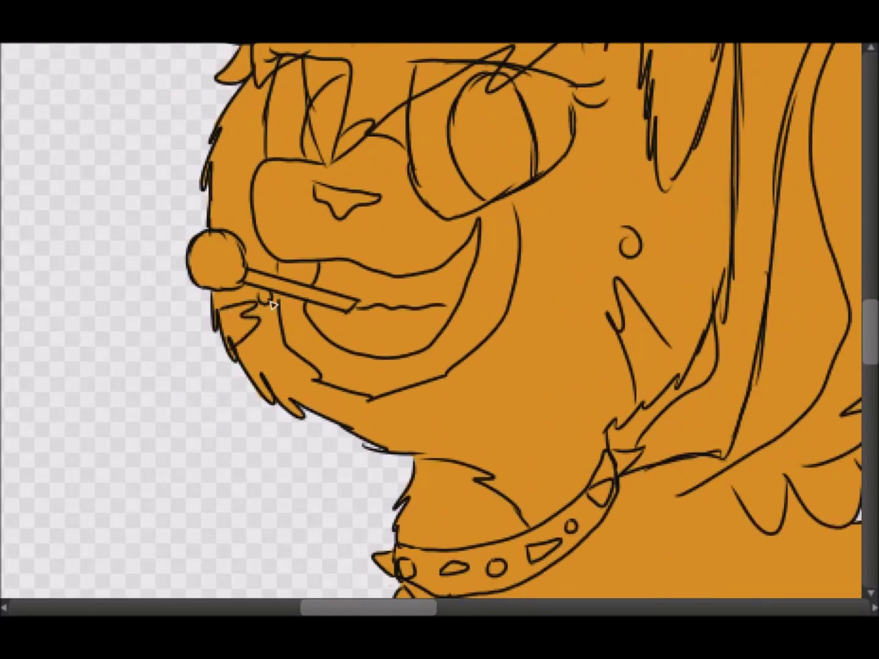
Step: Select the empty area around the character and ink the front-leg stripes and the chest and flank markings
{"action": "left_click", "coordinate": [220, 205]}
{"action": "scroll", "coordinate": [397, 365], "scroll_direction": "down", "scroll_amount": 3}
{"action": "scroll", "coordinate": [256, 347], "scroll_direction": "down", "scroll_amount": 5}
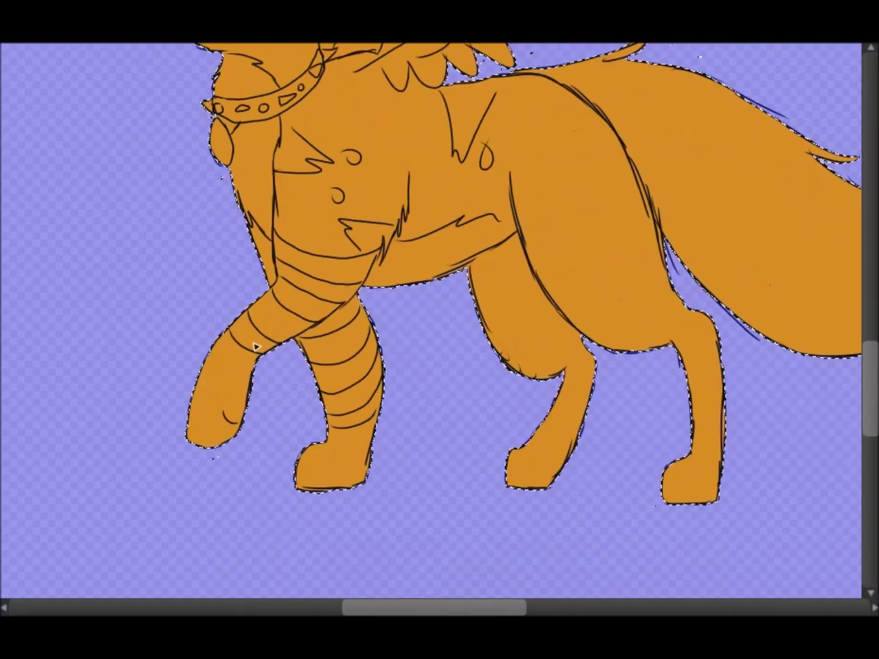
Step: Ink jagged patches and spots on the haunch, hind legs and tail, and zigzag cuffs above the paws
{"action": "mouse_move", "coordinate": [552, 438]}
{"action": "left_mouse_down"}
{"action": "mouse_move", "coordinate": [547, 314]}
{"action": "mouse_move", "coordinate": [589, 359]}
{"action": "mouse_move", "coordinate": [516, 212]}
{"action": "left_mouse_up"}
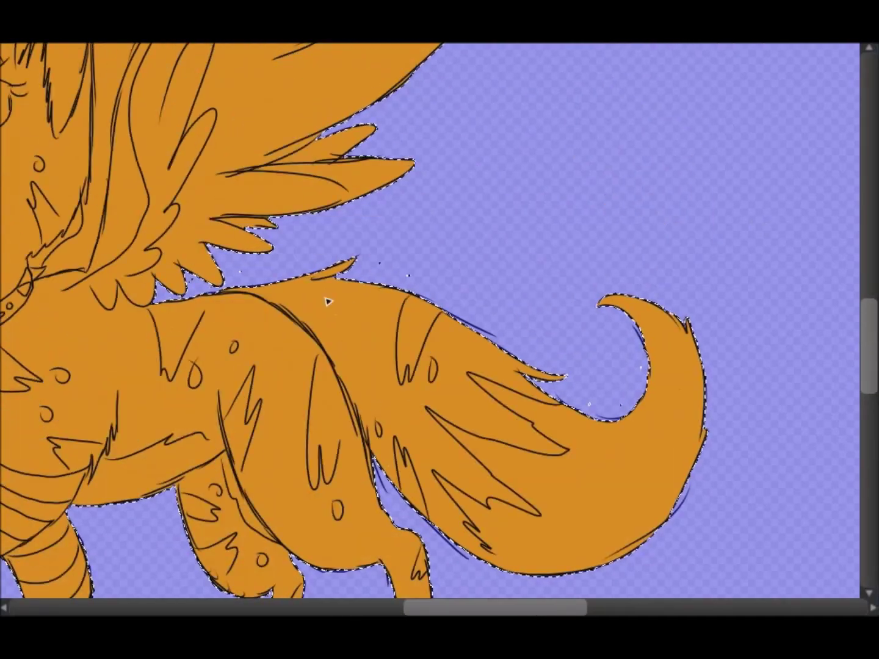
{"action": "scroll", "coordinate": [325, 300], "scroll_direction": "down", "scroll_amount": 3}
{"action": "scroll", "coordinate": [407, 365], "scroll_direction": "right", "scroll_amount": 2}
{"action": "scroll", "coordinate": [632, 388], "scroll_direction": "up", "scroll_amount": 3}
{"action": "scroll", "coordinate": [184, 269], "scroll_direction": "down", "scroll_amount": 1}
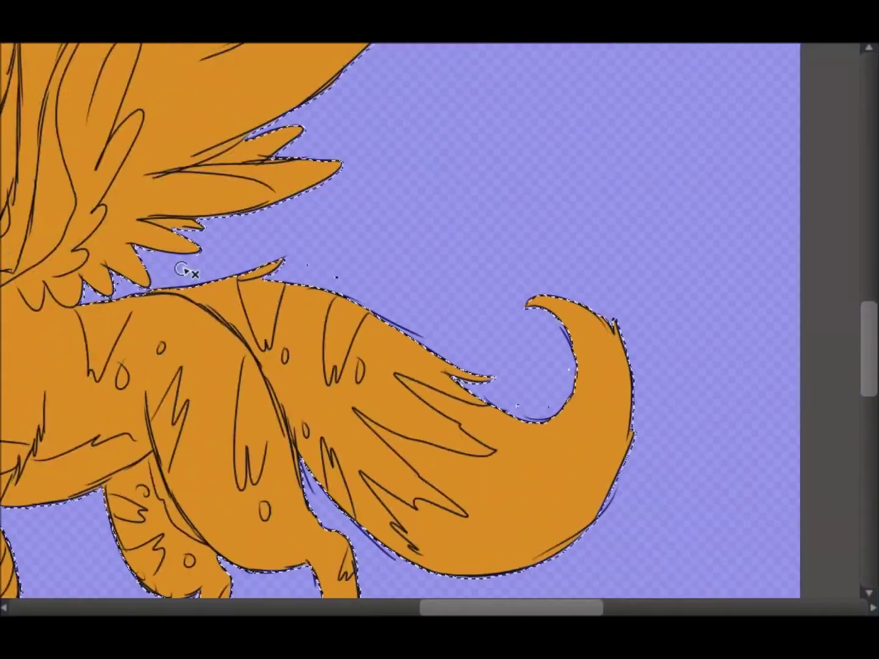
{"action": "scroll", "coordinate": [68, 220], "scroll_direction": "down", "scroll_amount": 1}
{"action": "scroll", "coordinate": [871, 383], "scroll_direction": "up", "scroll_amount": 1}
{"action": "scroll", "coordinate": [47, 143], "scroll_direction": "up", "scroll_amount": 3}
{"action": "scroll", "coordinate": [46, 143], "scroll_direction": "up", "scroll_amount": 2}
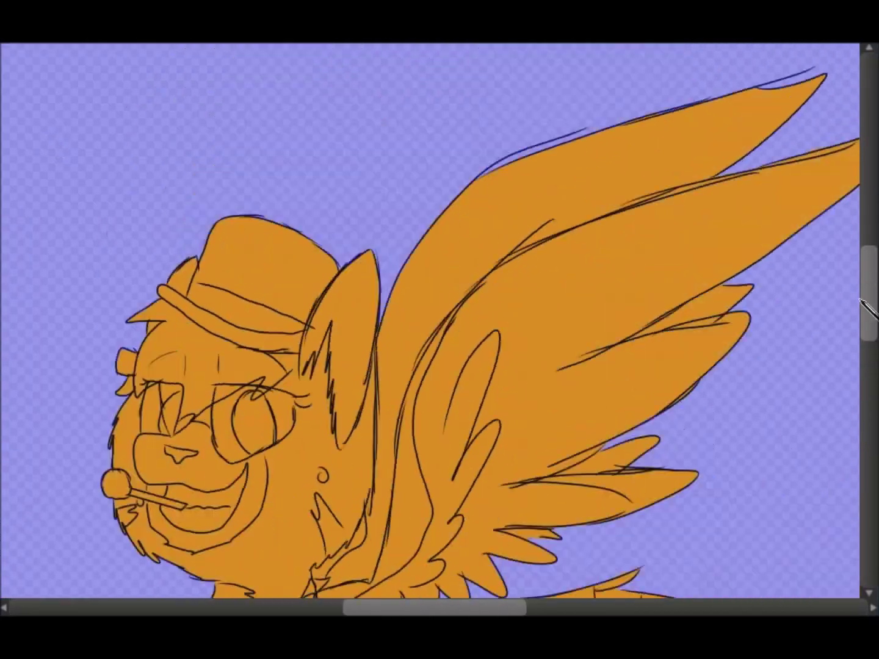
{"action": "scroll", "coordinate": [307, 43], "scroll_direction": "down", "scroll_amount": 2}
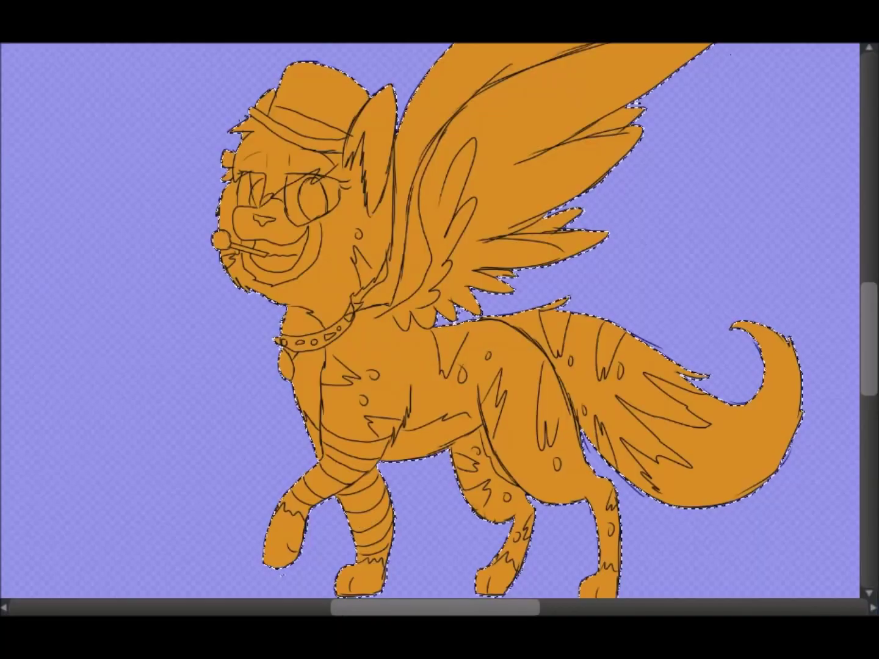
Step: Outline the forehead and brow patches and paint them translucent brown
{"action": "scroll", "coordinate": [72, 368], "scroll_direction": "left", "scroll_amount": 2}
{"action": "scroll", "coordinate": [328, 288], "scroll_direction": "up", "scroll_amount": 2}
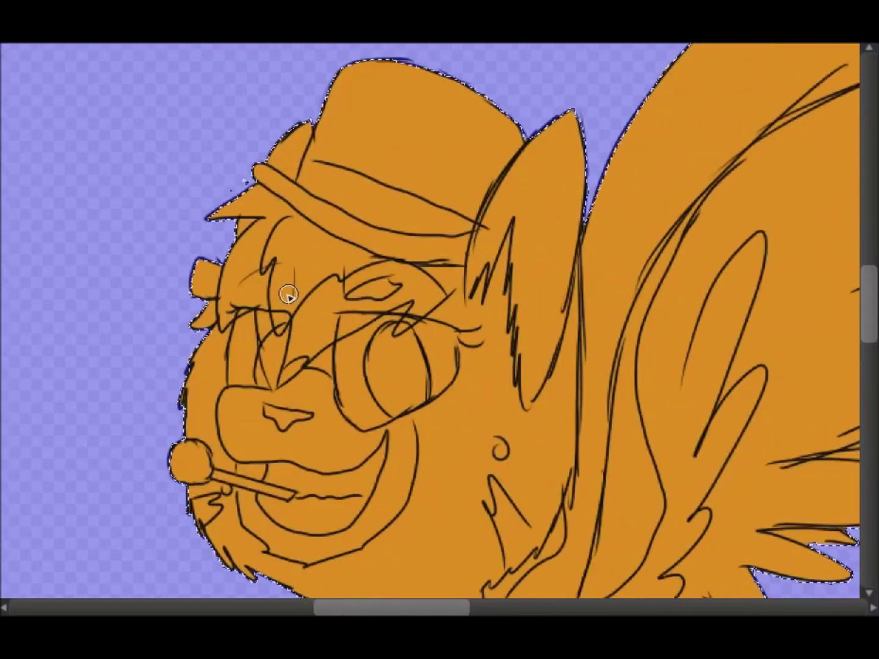
{"action": "left_click_drag", "start_coordinate": [291, 266], "coordinate": [283, 321]}
{"action": "scroll", "coordinate": [289, 294], "scroll_direction": "up", "scroll_amount": 3}
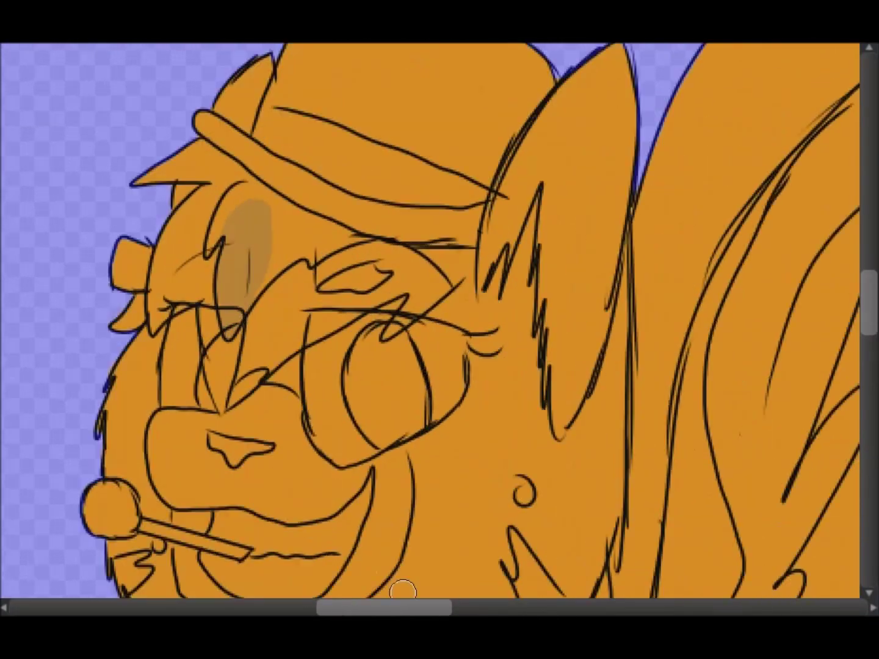
{"action": "left_click_drag", "start_coordinate": [485, 272], "coordinate": [549, 253]}
{"action": "mouse_move", "coordinate": [416, 185]}
{"action": "left_mouse_down"}
{"action": "mouse_move", "coordinate": [305, 196]}
{"action": "mouse_move", "coordinate": [290, 207]}
{"action": "left_mouse_up"}
Step: Paint the cheek, neck and chest patches and their spots translucent brown
{"action": "scroll", "coordinate": [289, 208], "scroll_direction": "down", "scroll_amount": 2}
{"action": "scroll", "coordinate": [181, 415], "scroll_direction": "up", "scroll_amount": 2}
{"action": "left_click_drag", "start_coordinate": [201, 403], "coordinate": [181, 414]}
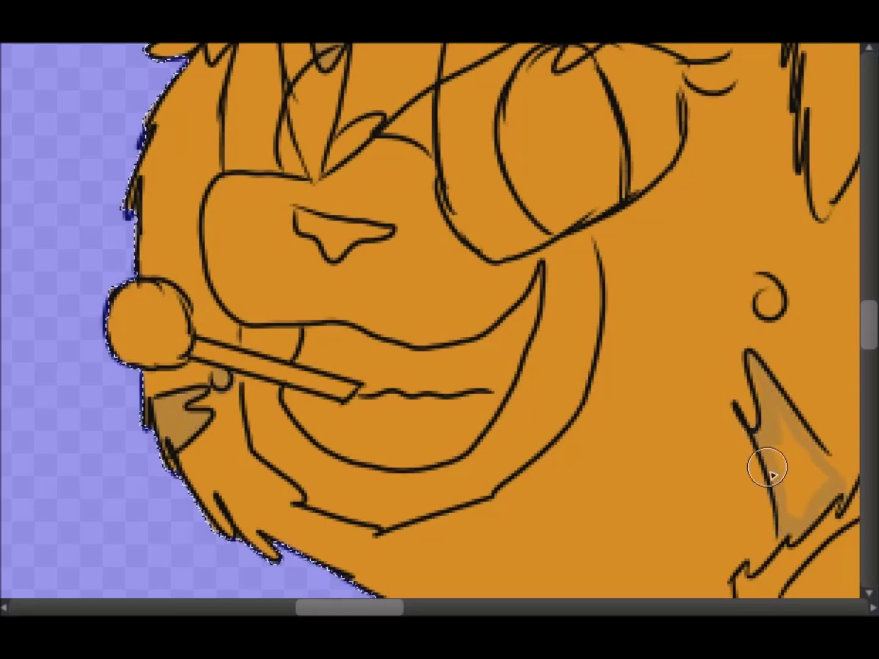
{"action": "scroll", "coordinate": [587, 322], "scroll_direction": "down", "scroll_amount": 5}
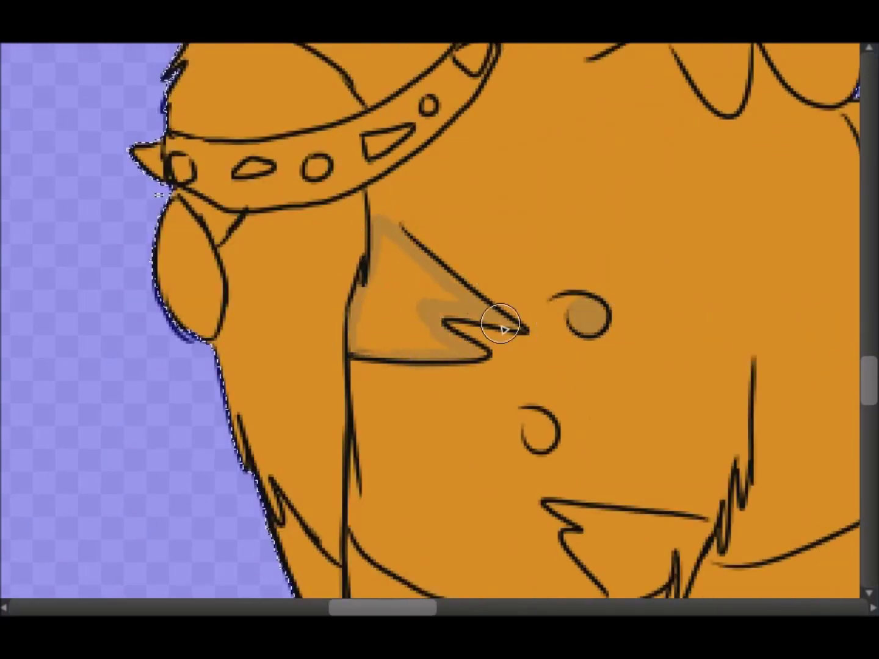
{"action": "left_click_drag", "start_coordinate": [868, 381], "coordinate": [868, 400]}
{"action": "left_click_drag", "start_coordinate": [591, 454], "coordinate": [678, 415]}
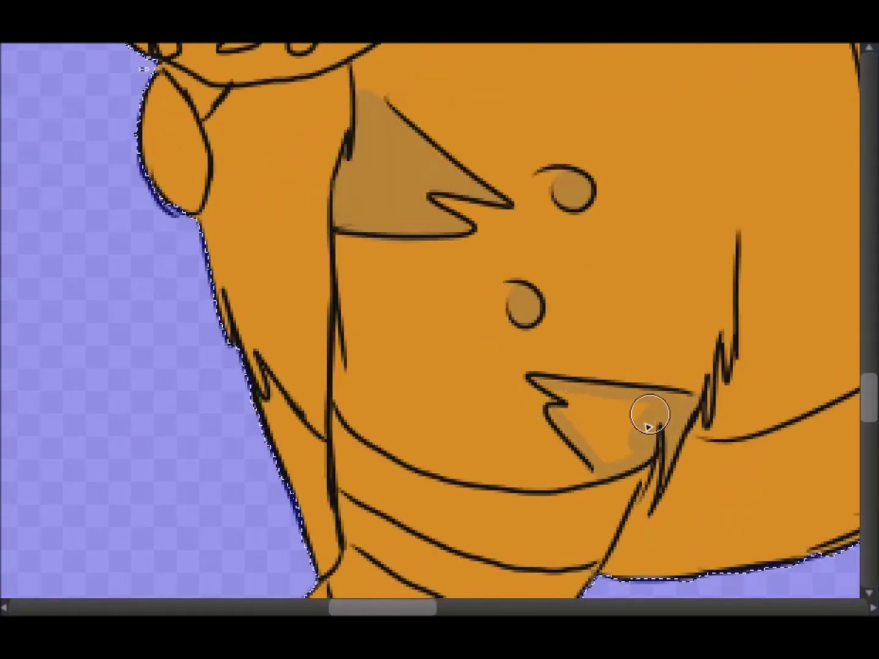
Step: Paint the wedge and spot on the flank and the jagged patches on the haunch translucent brown
{"action": "scroll", "coordinate": [610, 519], "scroll_direction": "down", "scroll_amount": 3}
{"action": "scroll", "coordinate": [496, 367], "scroll_direction": "up", "scroll_amount": 3}
{"action": "scroll", "coordinate": [529, 476], "scroll_direction": "left", "scroll_amount": 3}
{"action": "mouse_move", "coordinate": [639, 245]}
{"action": "left_mouse_down"}
{"action": "mouse_move", "coordinate": [545, 449]}
{"action": "mouse_move", "coordinate": [511, 286]}
{"action": "mouse_move", "coordinate": [482, 342]}
{"action": "left_mouse_up"}
{"action": "scroll", "coordinate": [833, 415], "scroll_direction": "down", "scroll_amount": 4}
{"action": "scroll", "coordinate": [833, 415], "scroll_direction": "right", "scroll_amount": 5}
{"action": "left_click_drag", "start_coordinate": [482, 251], "coordinate": [426, 349]}
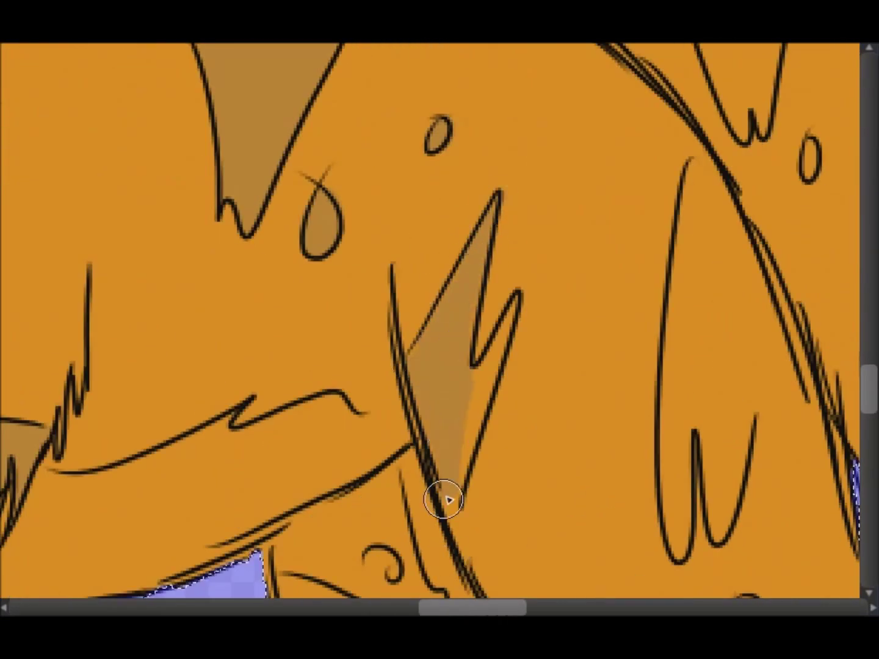
{"action": "scroll", "coordinate": [444, 496], "scroll_direction": "right", "scroll_amount": 4}
{"action": "mouse_move", "coordinate": [465, 514]}
{"action": "left_mouse_down"}
{"action": "mouse_move", "coordinate": [428, 278]}
{"action": "mouse_move", "coordinate": [470, 294]}
{"action": "mouse_move", "coordinate": [446, 201]}
{"action": "left_mouse_up"}
{"action": "scroll", "coordinate": [549, 365], "scroll_direction": "down", "scroll_amount": 2}
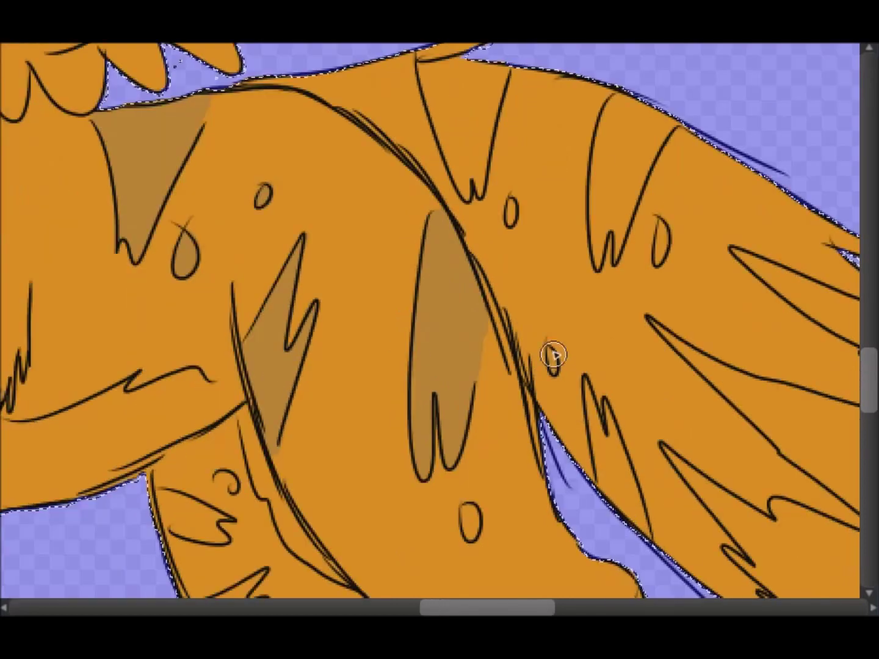
Step: Paint the haunch spots and the markings on both hind legs translucent brown
{"action": "left_click_drag", "start_coordinate": [616, 217], "coordinate": [629, 113]}
{"action": "scroll", "coordinate": [453, 451], "scroll_direction": "up", "scroll_amount": 2}
{"action": "scroll", "coordinate": [473, 402], "scroll_direction": "down", "scroll_amount": 4}
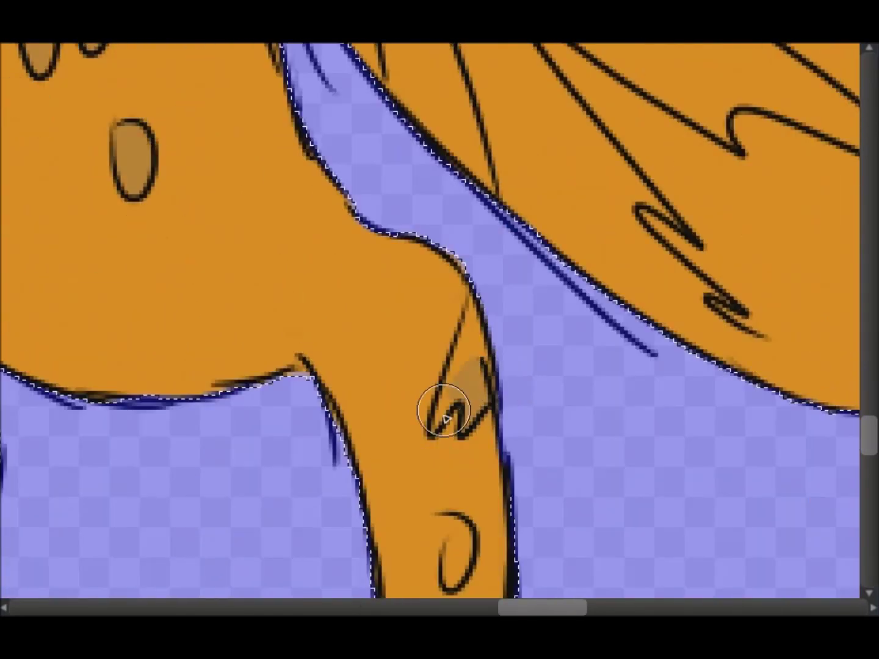
{"action": "left_click_drag", "start_coordinate": [474, 403], "coordinate": [482, 317]}
{"action": "scroll", "coordinate": [518, 614], "scroll_direction": "left", "scroll_amount": 1}
{"action": "scroll", "coordinate": [519, 614], "scroll_direction": "left", "scroll_amount": 2}
{"action": "left_click_drag", "start_coordinate": [269, 142], "coordinate": [169, 115]}
{"action": "mouse_move", "coordinate": [263, 305]}
{"action": "left_mouse_down"}
{"action": "mouse_move", "coordinate": [330, 349]}
{"action": "mouse_move", "coordinate": [342, 427]}
{"action": "left_mouse_up"}
{"action": "left_click_drag", "start_coordinate": [629, 464], "coordinate": [586, 586]}
Step: Paint the wedge-shaped patches and the pointed tuft at the base of the tail translucent brown
{"action": "scroll", "coordinate": [597, 550], "scroll_direction": "right", "scroll_amount": 2}
{"action": "scroll", "coordinate": [512, 550], "scroll_direction": "up", "scroll_amount": 2}
{"action": "left_click_drag", "start_coordinate": [476, 366], "coordinate": [512, 549]}
{"action": "scroll", "coordinate": [459, 360], "scroll_direction": "down", "scroll_amount": 2}
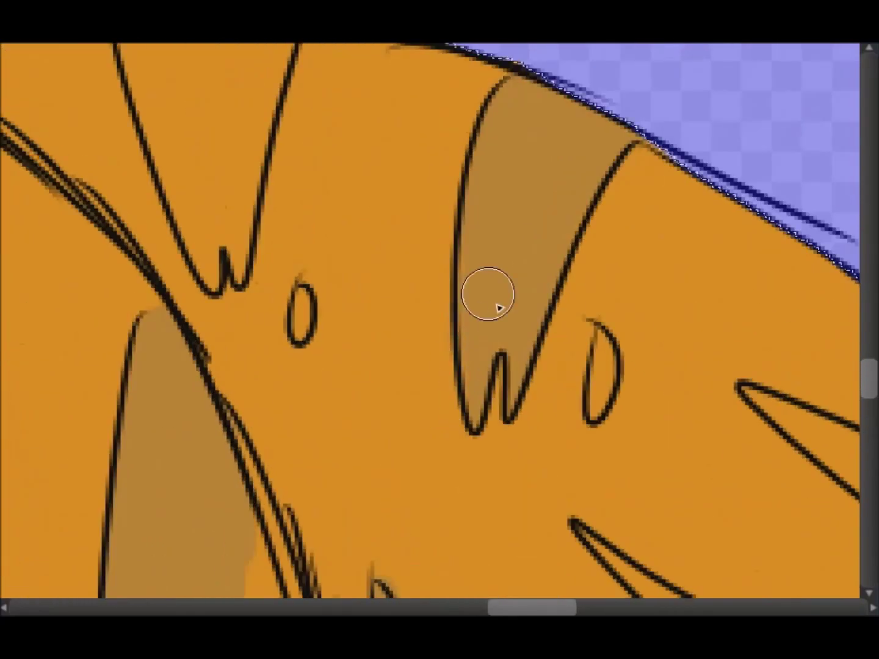
{"action": "scroll", "coordinate": [299, 129], "scroll_direction": "down", "scroll_amount": 2}
{"action": "scroll", "coordinate": [298, 129], "scroll_direction": "down", "scroll_amount": 2}
{"action": "left_click_drag", "start_coordinate": [299, 128], "coordinate": [314, 277]}
{"action": "scroll", "coordinate": [314, 277], "scroll_direction": "down", "scroll_amount": 2}
{"action": "scroll", "coordinate": [567, 609], "scroll_direction": "left", "scroll_amount": 3}
{"action": "scroll", "coordinate": [566, 610], "scroll_direction": "up", "scroll_amount": 2}
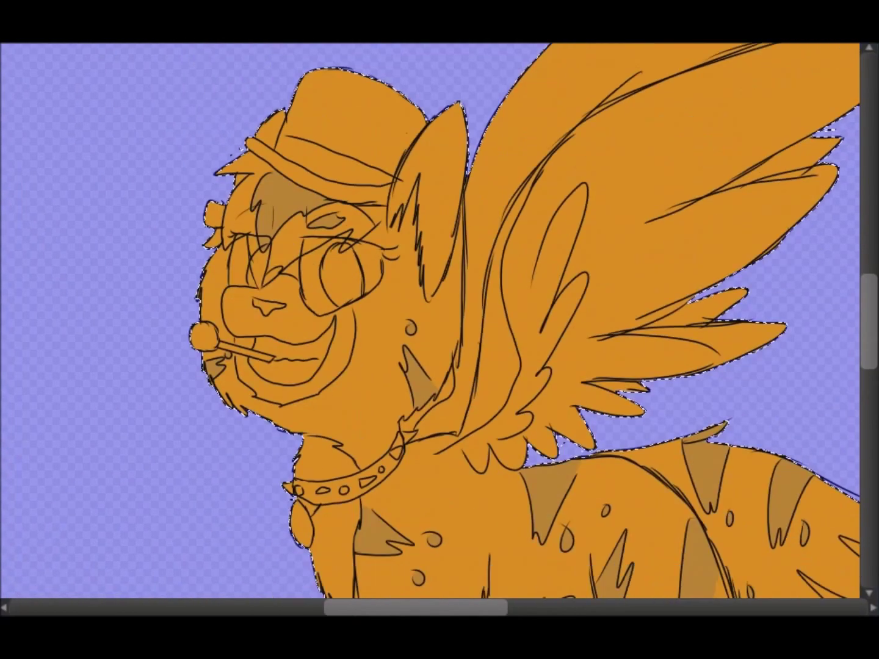
Step: Paint the teeth inside the grinning mouth white, leaving the lollipop stick uncovered
{"action": "scroll", "coordinate": [403, 398], "scroll_direction": "up", "scroll_amount": 3}
{"action": "mouse_move", "coordinate": [402, 398]}
{"action": "left_mouse_down"}
{"action": "mouse_move", "coordinate": [353, 452]}
{"action": "mouse_move", "coordinate": [431, 496]}
{"action": "left_mouse_up"}
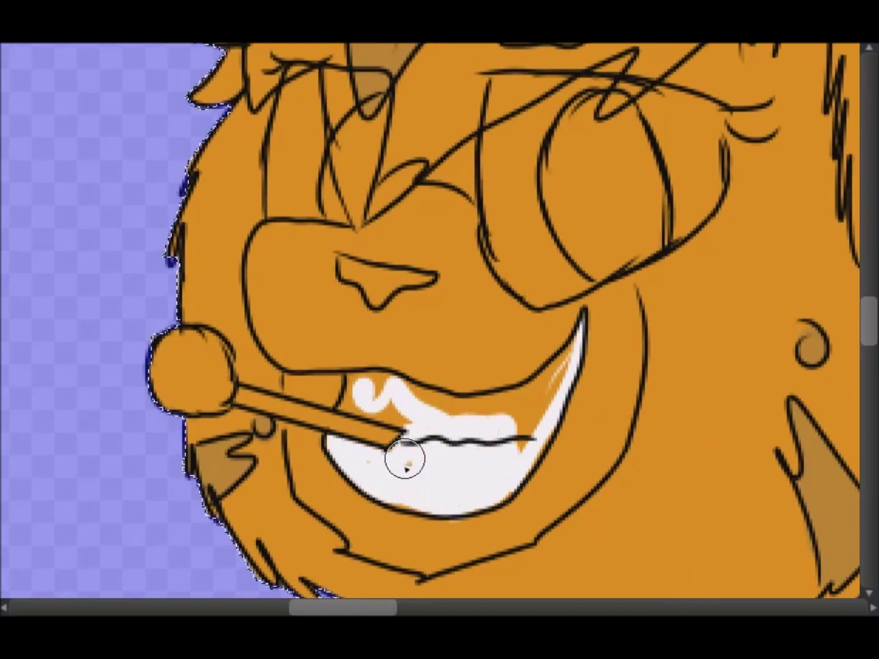
{"action": "left_click_drag", "start_coordinate": [547, 400], "coordinate": [569, 355]}
{"action": "scroll", "coordinate": [330, 394], "scroll_direction": "up", "scroll_amount": 1}
{"action": "scroll", "coordinate": [328, 431], "scroll_direction": "down", "scroll_amount": 2}
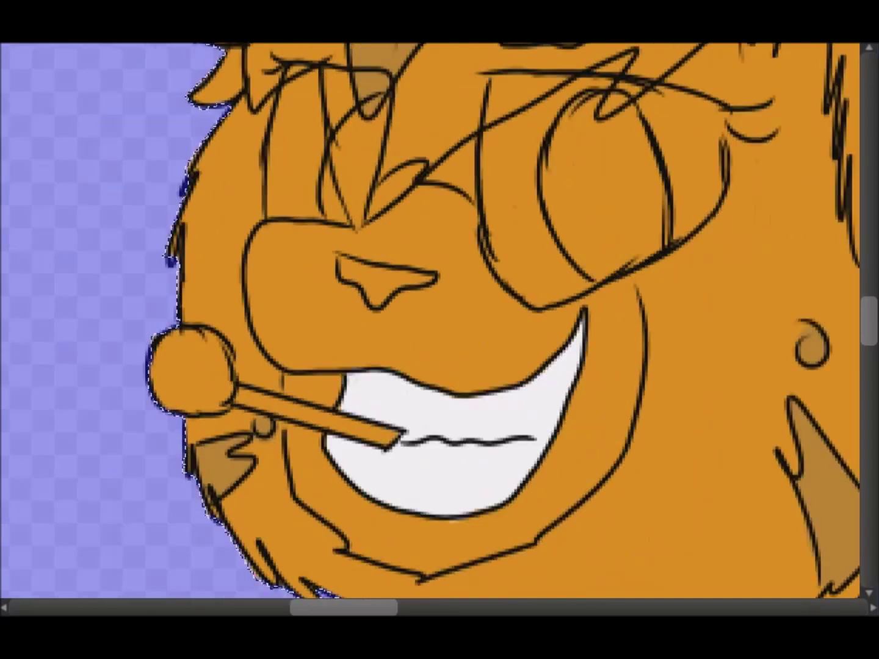
Step: Paint the spikes and round studs on the collar white
{"action": "scroll", "coordinate": [324, 135], "scroll_direction": "up", "scroll_amount": 2}
{"action": "left_click_drag", "start_coordinate": [283, 328], "coordinate": [249, 247]}
{"action": "scroll", "coordinate": [235, 405], "scroll_direction": "right", "scroll_amount": 3}
{"action": "mouse_move", "coordinate": [360, 235]}
{"action": "left_mouse_down"}
{"action": "mouse_move", "coordinate": [329, 237]}
{"action": "mouse_move", "coordinate": [241, 514]}
{"action": "mouse_move", "coordinate": [213, 403]}
{"action": "mouse_move", "coordinate": [256, 481]}
{"action": "left_mouse_up"}
{"action": "mouse_move", "coordinate": [397, 262]}
{"action": "left_mouse_down"}
{"action": "mouse_move", "coordinate": [444, 373]}
{"action": "mouse_move", "coordinate": [427, 256]}
{"action": "mouse_move", "coordinate": [482, 342]}
{"action": "left_mouse_up"}
{"action": "scroll", "coordinate": [520, 230], "scroll_direction": "down", "scroll_amount": 5}
{"action": "scroll", "coordinate": [391, 397], "scroll_direction": "up", "scroll_amount": 5}
{"action": "scroll", "coordinate": [443, 591], "scroll_direction": "left", "scroll_amount": 3}
{"action": "left_click_drag", "start_coordinate": [363, 489], "coordinate": [433, 519]}
{"action": "left_click_drag", "start_coordinate": [513, 508], "coordinate": [493, 520]}
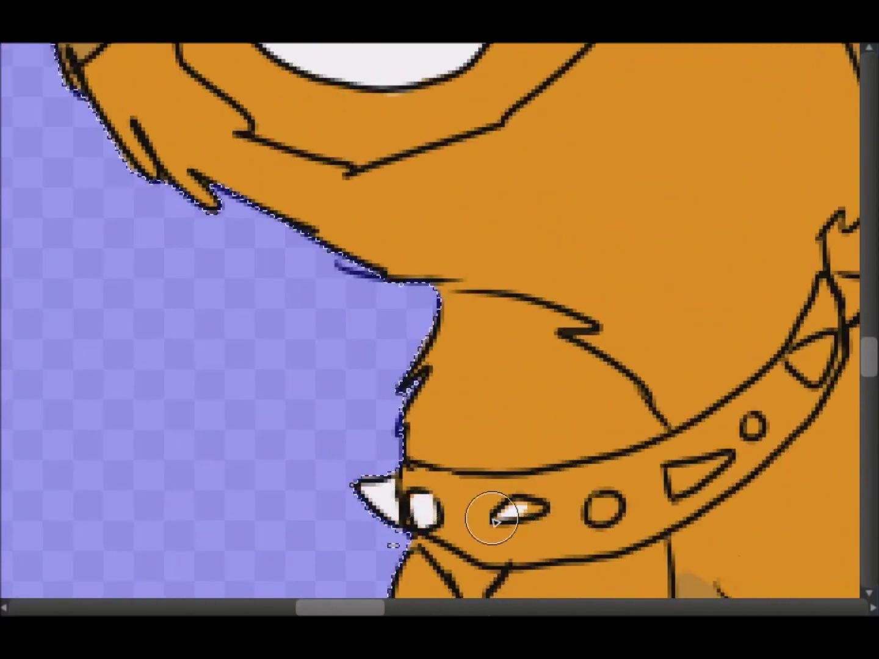
{"action": "left_click_drag", "start_coordinate": [673, 488], "coordinate": [715, 467]}
{"action": "scroll", "coordinate": [561, 368], "scroll_direction": "right", "scroll_amount": 3}
{"action": "scroll", "coordinate": [582, 315], "scroll_direction": "down", "scroll_amount": 5}
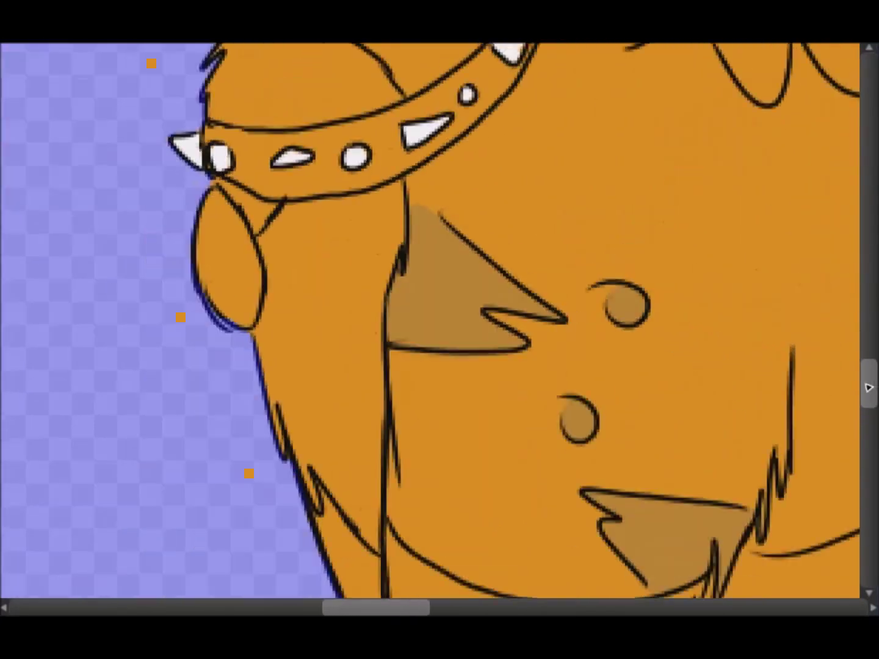
Step: Paint the neck fur above the collar, the muzzle and the area around the mouth light tan, leaving the nose uncovered
{"action": "scroll", "coordinate": [440, 329], "scroll_direction": "up", "scroll_amount": 2}
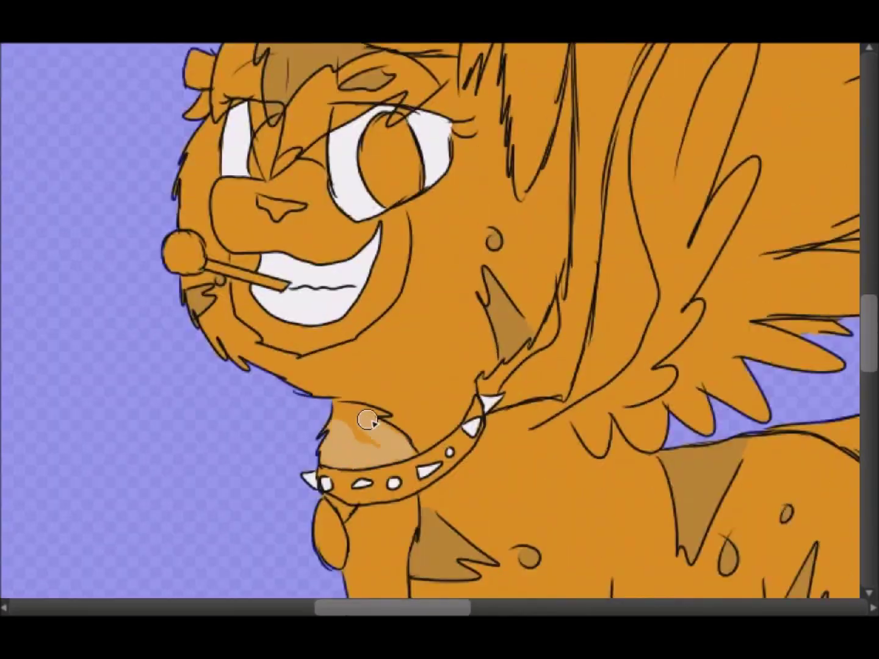
{"action": "scroll", "coordinate": [366, 415], "scroll_direction": "up", "scroll_amount": 2}
{"action": "key", "text": "ctrl+plus"}
{"action": "mouse_move", "coordinate": [610, 275]}
{"action": "left_mouse_down"}
{"action": "mouse_move", "coordinate": [540, 334]}
{"action": "mouse_move", "coordinate": [545, 443]}
{"action": "mouse_move", "coordinate": [380, 530]}
{"action": "mouse_move", "coordinate": [493, 476]}
{"action": "mouse_move", "coordinate": [403, 507]}
{"action": "mouse_move", "coordinate": [437, 218]}
{"action": "mouse_move", "coordinate": [361, 222]}
{"action": "mouse_move", "coordinate": [364, 339]}
{"action": "left_mouse_up"}
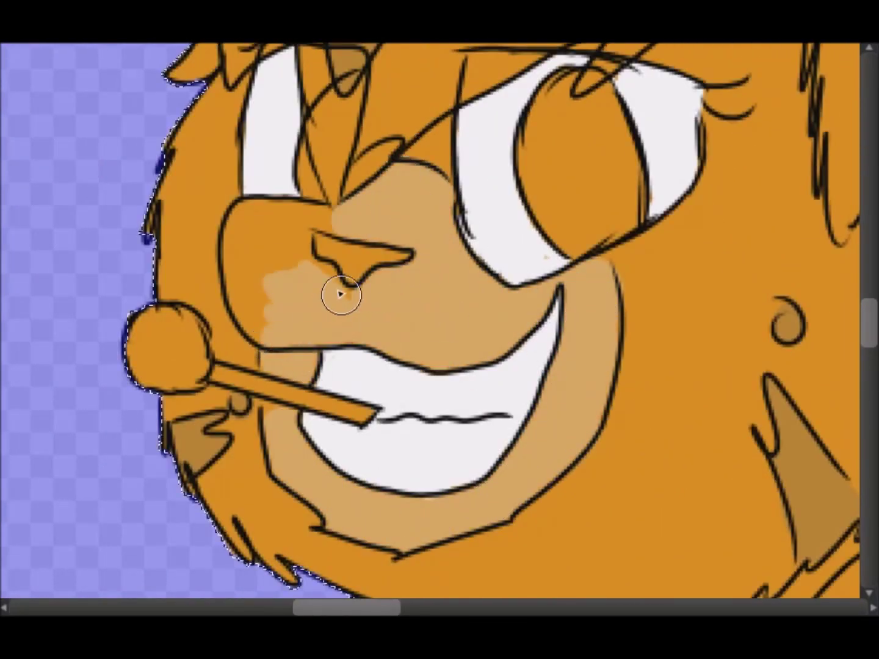
{"action": "mouse_move", "coordinate": [243, 206]}
{"action": "left_mouse_down"}
{"action": "mouse_move", "coordinate": [278, 241]}
{"action": "mouse_move", "coordinate": [265, 408]}
{"action": "left_mouse_up"}
Step: Paint the chest fur below the collar and the underbelly light tan up to their jagged outlines
{"action": "scroll", "coordinate": [451, 118], "scroll_direction": "down", "scroll_amount": 10}
{"action": "mouse_move", "coordinate": [491, 157]}
{"action": "left_mouse_down"}
{"action": "mouse_move", "coordinate": [600, 497]}
{"action": "mouse_move", "coordinate": [503, 167]}
{"action": "mouse_move", "coordinate": [578, 368]}
{"action": "left_mouse_up"}
{"action": "scroll", "coordinate": [388, 571], "scroll_direction": "down", "scroll_amount": 2}
{"action": "left_click_drag", "start_coordinate": [568, 519], "coordinate": [788, 417]}
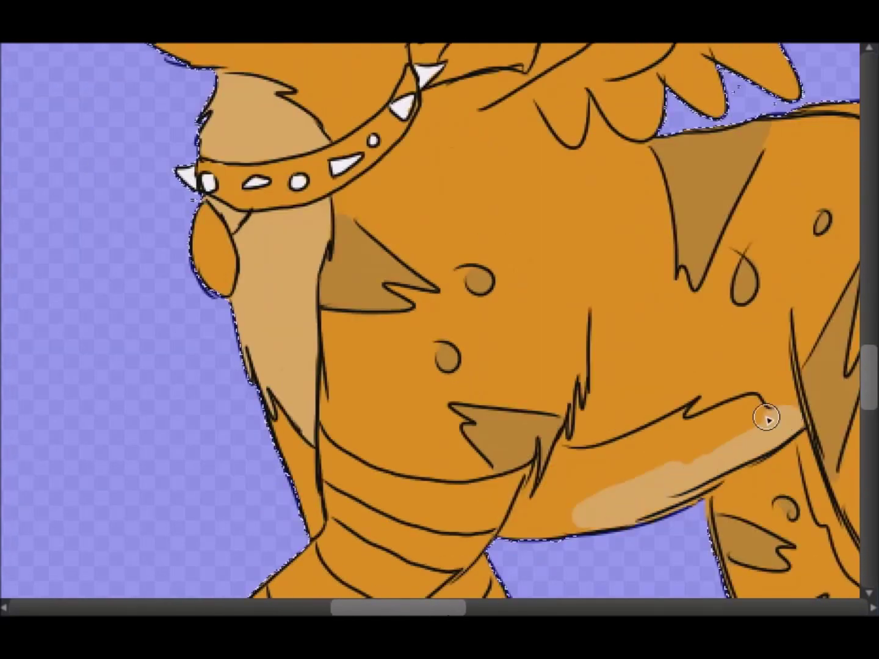
{"action": "scroll", "coordinate": [788, 418], "scroll_direction": "up", "scroll_amount": 2}
{"action": "scroll", "coordinate": [788, 418], "scroll_direction": "down", "scroll_amount": 5}
{"action": "left_click_drag", "start_coordinate": [586, 439], "coordinate": [830, 263]}
Step: Paint both front paws light tan up to their jagged fur lines
{"action": "scroll", "coordinate": [349, 330], "scroll_direction": "up", "scroll_amount": 3}
{"action": "scroll", "coordinate": [613, 467], "scroll_direction": "down", "scroll_amount": 3}
{"action": "scroll", "coordinate": [591, 431], "scroll_direction": "up", "scroll_amount": 3}
{"action": "scroll", "coordinate": [734, 366], "scroll_direction": "down", "scroll_amount": 3}
{"action": "scroll", "coordinate": [850, 333], "scroll_direction": "up", "scroll_amount": 4}
{"action": "scroll", "coordinate": [849, 332], "scroll_direction": "down", "scroll_amount": 5}
{"action": "mouse_move", "coordinate": [256, 201]}
{"action": "left_mouse_down"}
{"action": "mouse_move", "coordinate": [251, 424]}
{"action": "mouse_move", "coordinate": [275, 196]}
{"action": "mouse_move", "coordinate": [534, 558]}
{"action": "mouse_move", "coordinate": [723, 435]}
{"action": "left_mouse_up"}
{"action": "scroll", "coordinate": [606, 449], "scroll_direction": "right", "scroll_amount": 3}
Step: Paint both hind paws light tan up to the jagged fur lines above the toes
{"action": "mouse_move", "coordinate": [393, 451]}
{"action": "left_mouse_down"}
{"action": "mouse_move", "coordinate": [383, 559]}
{"action": "mouse_move", "coordinate": [336, 430]}
{"action": "mouse_move", "coordinate": [434, 332]}
{"action": "left_mouse_up"}
{"action": "scroll", "coordinate": [379, 427], "scroll_direction": "down", "scroll_amount": 1}
{"action": "left_click_drag", "start_coordinate": [376, 431], "coordinate": [370, 503]}
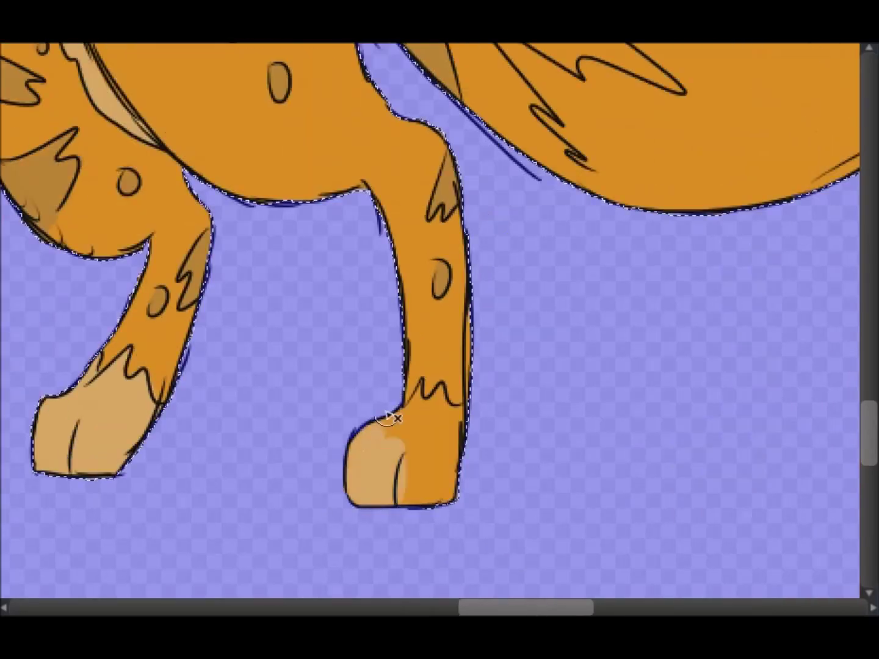
{"action": "scroll", "coordinate": [371, 503], "scroll_direction": "up", "scroll_amount": 1}
{"action": "left_click_drag", "start_coordinate": [452, 464], "coordinate": [412, 421]}
Step: Paint the tail tip light tan, following the long pointed fur strands
{"action": "scroll", "coordinate": [525, 392], "scroll_direction": "down", "scroll_amount": 3}
{"action": "left_click_drag", "start_coordinate": [525, 392], "coordinate": [702, 187]}
{"action": "scroll", "coordinate": [536, 174], "scroll_direction": "up", "scroll_amount": 3}
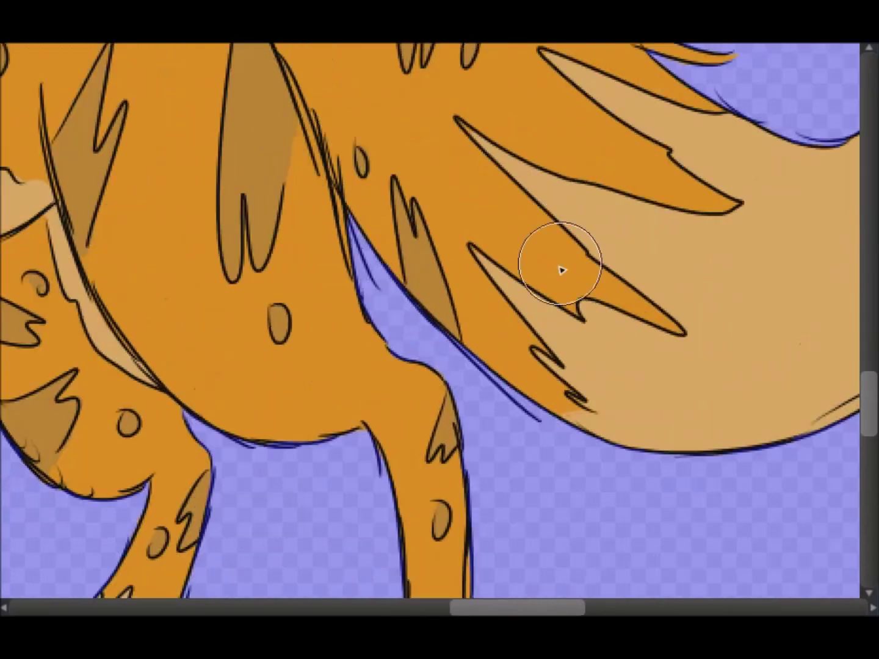
{"action": "scroll", "coordinate": [536, 174], "scroll_direction": "down", "scroll_amount": 3}
Step: Paint the nose and the insides of both ears light pink
{"action": "scroll", "coordinate": [440, 330], "scroll_direction": "up", "scroll_amount": 5}
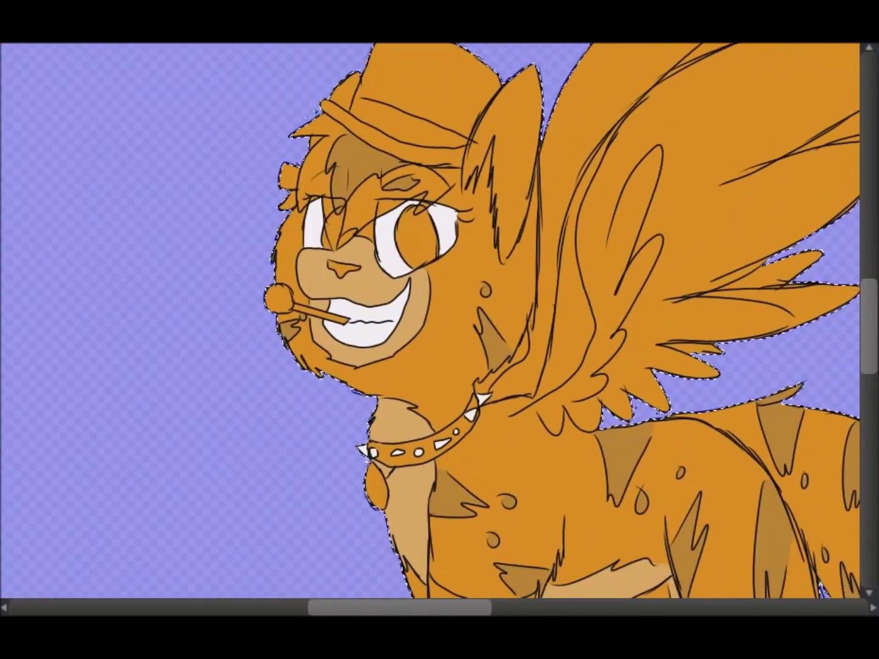
{"action": "scroll", "coordinate": [339, 266], "scroll_direction": "up", "scroll_amount": 1}
{"action": "left_click", "coordinate": [305, 249]}
{"action": "scroll", "coordinate": [250, 221], "scroll_direction": "up", "scroll_amount": 2}
{"action": "left_click_drag", "start_coordinate": [535, 394], "coordinate": [585, 110]}
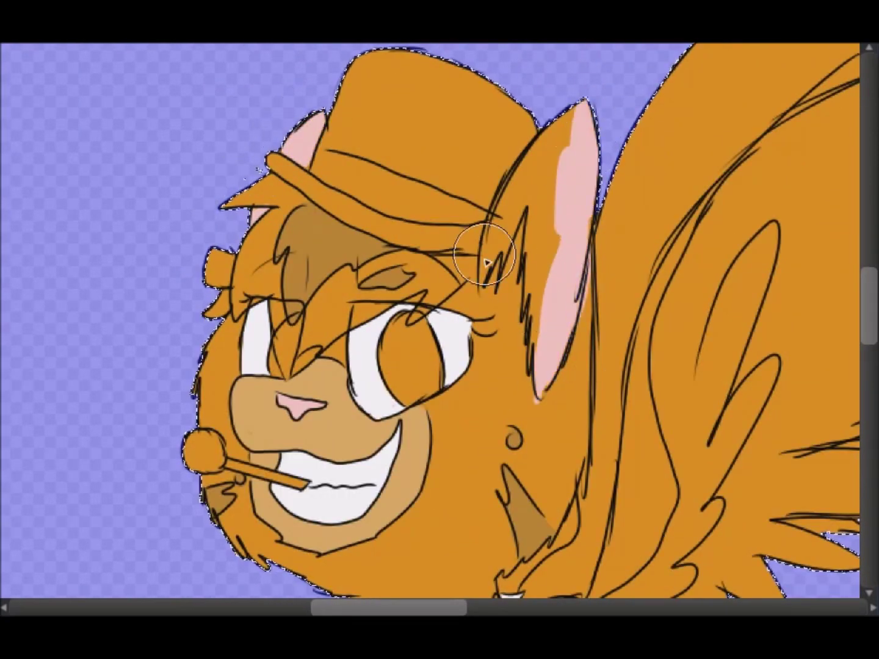
{"action": "scroll", "coordinate": [536, 209], "scroll_direction": "up", "scroll_amount": 1}
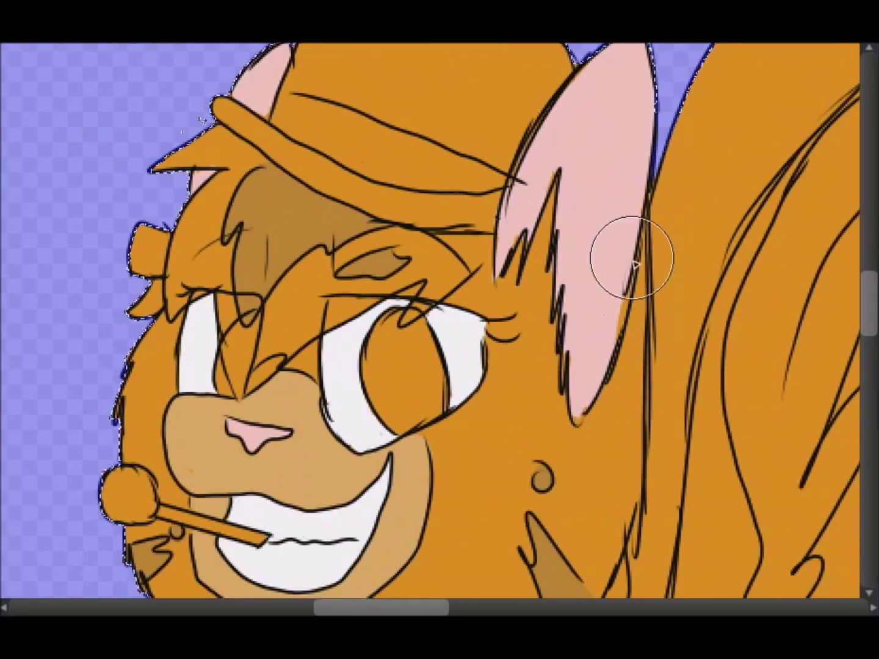
Step: Paint the round head of the lollipop red
{"action": "scroll", "coordinate": [476, 330], "scroll_direction": "left", "scroll_amount": 3}
{"action": "scroll", "coordinate": [483, 269], "scroll_direction": "up", "scroll_amount": 2}
{"action": "left_click_drag", "start_coordinate": [465, 256], "coordinate": [515, 292]}
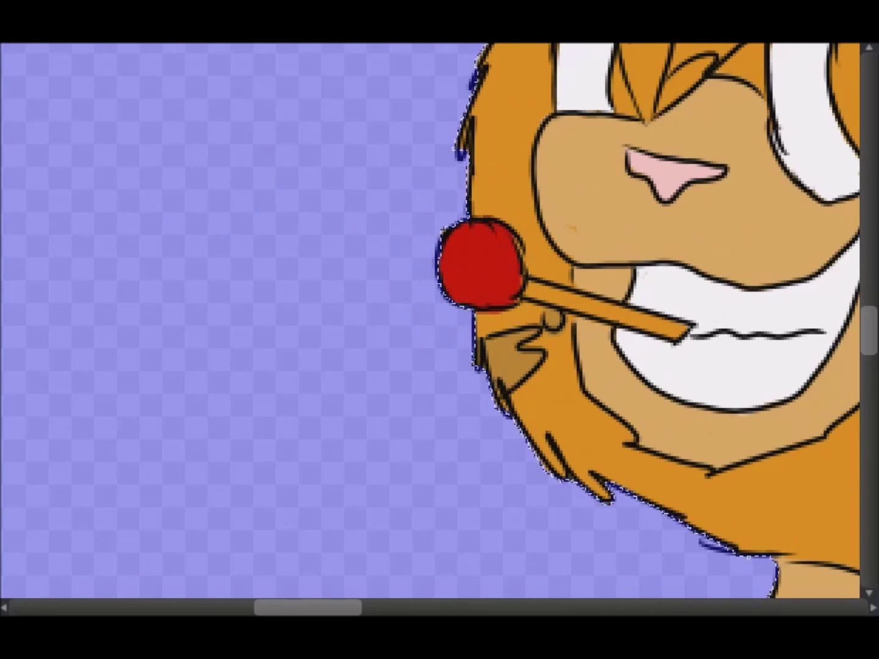
Step: Paint the collar's pendant deep blue with cyan highlights and facets, and colour the irises turquoise
{"action": "scroll", "coordinate": [353, 558], "scroll_direction": "down", "scroll_amount": 2}
{"action": "scroll", "coordinate": [406, 291], "scroll_direction": "up", "scroll_amount": 4}
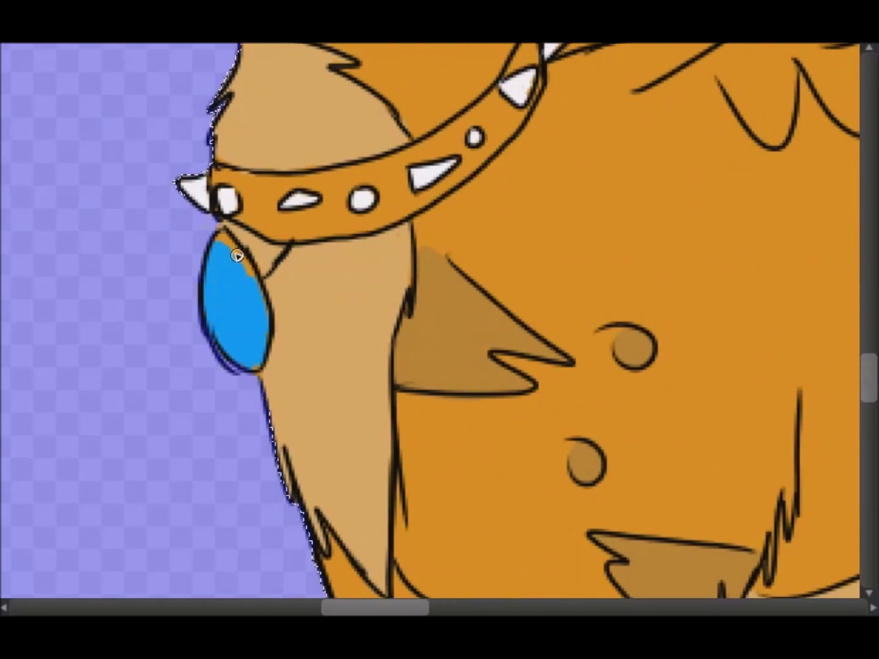
{"action": "scroll", "coordinate": [201, 283], "scroll_direction": "up", "scroll_amount": 1}
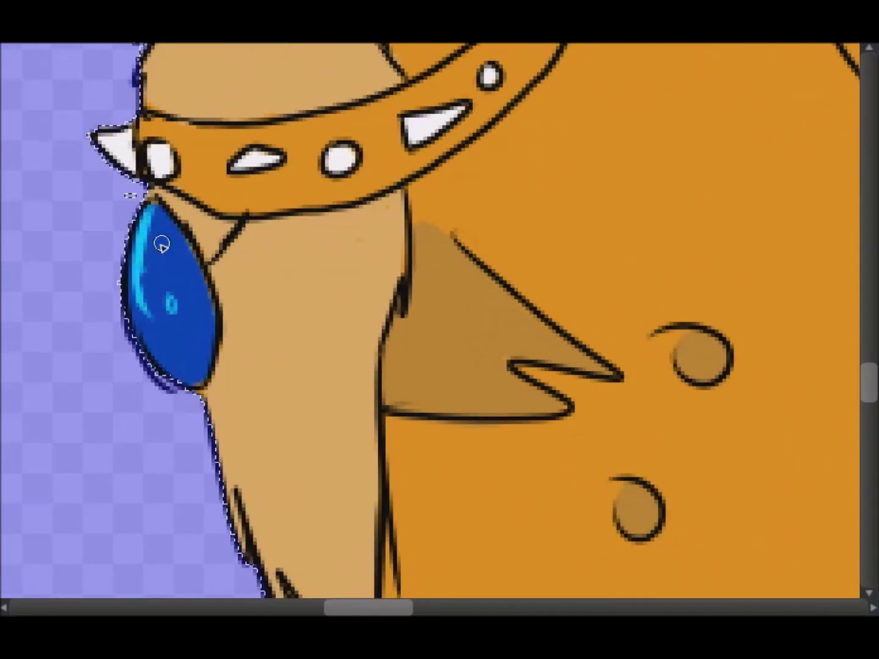
{"action": "scroll", "coordinate": [190, 327], "scroll_direction": "down", "scroll_amount": 4}
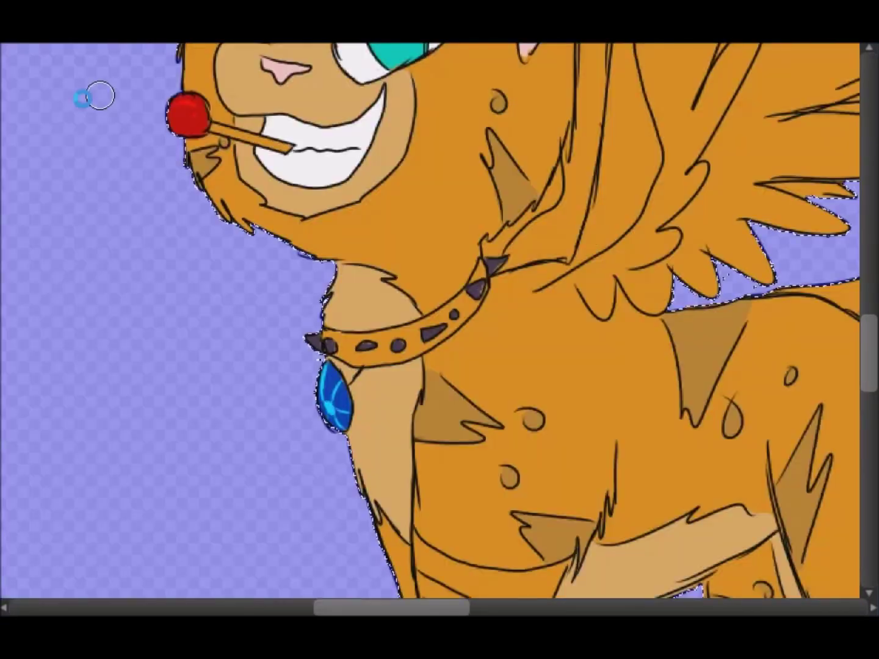
Step: Colour the collar's spikes and studs dark greyish purple and its band bright purple
{"action": "mouse_move", "coordinate": [318, 349]}
{"action": "left_mouse_down"}
{"action": "mouse_move", "coordinate": [296, 350]}
{"action": "mouse_move", "coordinate": [301, 380]}
{"action": "mouse_move", "coordinate": [276, 373]}
{"action": "mouse_move", "coordinate": [279, 333]}
{"action": "left_mouse_up"}
{"action": "scroll", "coordinate": [462, 349], "scroll_direction": "up", "scroll_amount": 1}
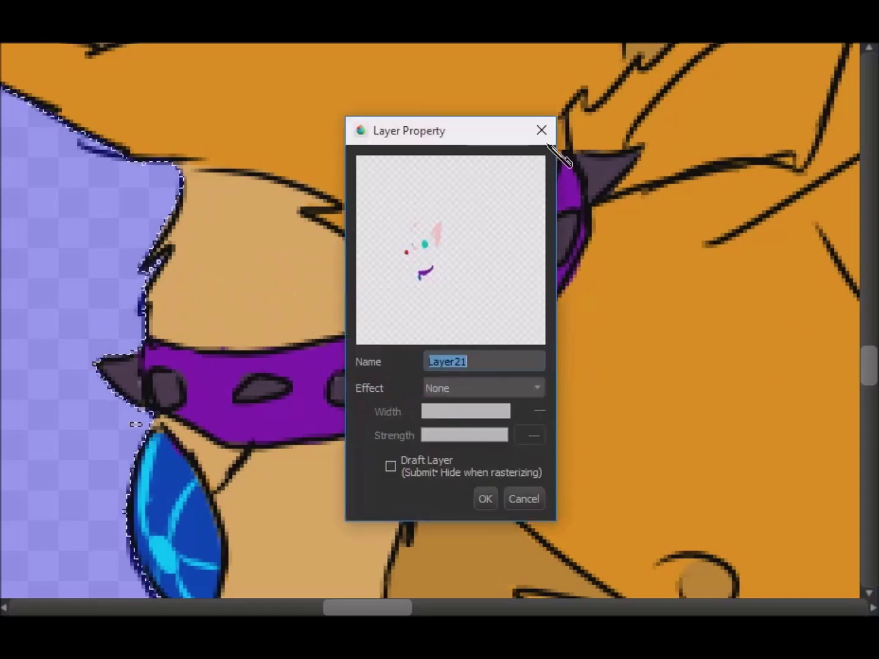
{"action": "scroll", "coordinate": [425, 269], "scroll_direction": "down", "scroll_amount": 4}
Step: Paint alternating stripes on the raised front leg's sleeve dark green
{"action": "scroll", "coordinate": [567, 363], "scroll_direction": "down", "scroll_amount": 3}
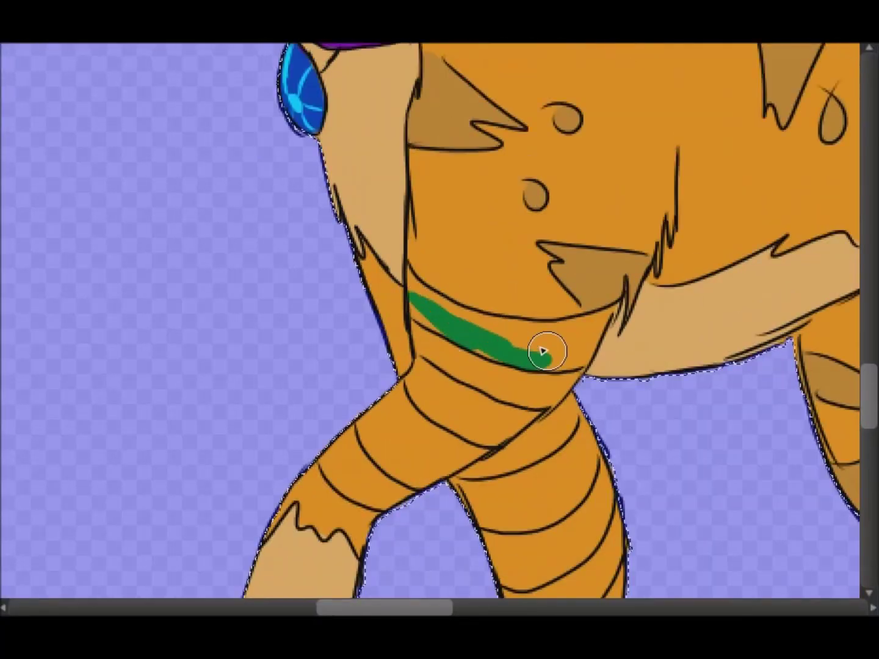
{"action": "scroll", "coordinate": [506, 346], "scroll_direction": "up", "scroll_amount": 2}
{"action": "left_click_drag", "start_coordinate": [268, 309], "coordinate": [190, 312]}
{"action": "mouse_move", "coordinate": [177, 412]}
{"action": "left_mouse_down"}
{"action": "mouse_move", "coordinate": [299, 513]}
{"action": "mouse_move", "coordinate": [367, 461]}
{"action": "mouse_move", "coordinate": [196, 416]}
{"action": "mouse_move", "coordinate": [294, 467]}
{"action": "left_mouse_up"}
{"action": "mouse_move", "coordinate": [81, 519]}
{"action": "left_mouse_down"}
{"action": "mouse_move", "coordinate": [326, 244]}
{"action": "mouse_move", "coordinate": [428, 300]}
{"action": "left_mouse_up"}
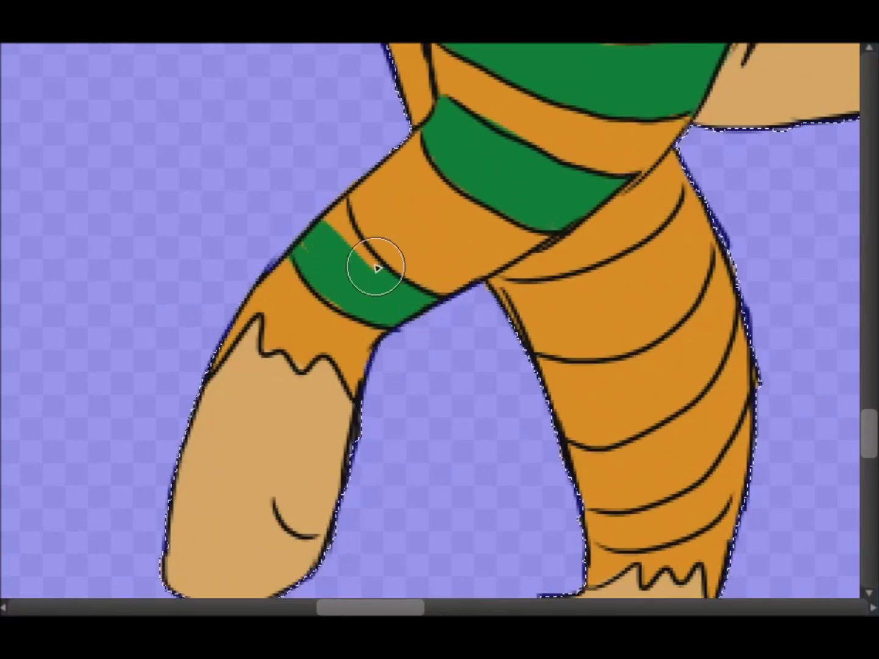
{"action": "scroll", "coordinate": [364, 156], "scroll_direction": "up", "scroll_amount": 2}
{"action": "scroll", "coordinate": [287, 255], "scroll_direction": "down", "scroll_amount": 2}
Step: Paint alternating stripes on the standing front leg's sleeve dark green
{"action": "left_click_drag", "start_coordinate": [532, 263], "coordinate": [557, 242]}
{"action": "scroll", "coordinate": [93, 156], "scroll_direction": "up", "scroll_amount": 2}
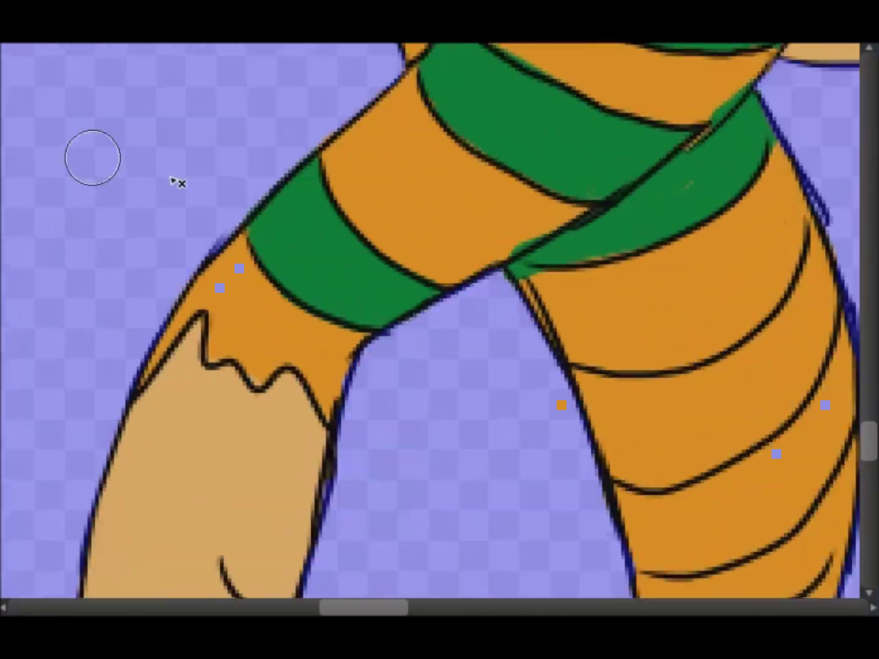
{"action": "scroll", "coordinate": [380, 242], "scroll_direction": "down", "scroll_amount": 1}
{"action": "mouse_move", "coordinate": [568, 418]}
{"action": "left_mouse_down"}
{"action": "mouse_move", "coordinate": [722, 312]}
{"action": "mouse_move", "coordinate": [611, 391]}
{"action": "left_mouse_up"}
{"action": "scroll", "coordinate": [848, 358], "scroll_direction": "down", "scroll_amount": 2}
{"action": "scroll", "coordinate": [567, 315], "scroll_direction": "up", "scroll_amount": 2}
{"action": "mouse_move", "coordinate": [391, 421]}
{"action": "left_mouse_down"}
{"action": "mouse_move", "coordinate": [567, 316]}
{"action": "mouse_move", "coordinate": [582, 406]}
{"action": "left_mouse_up"}
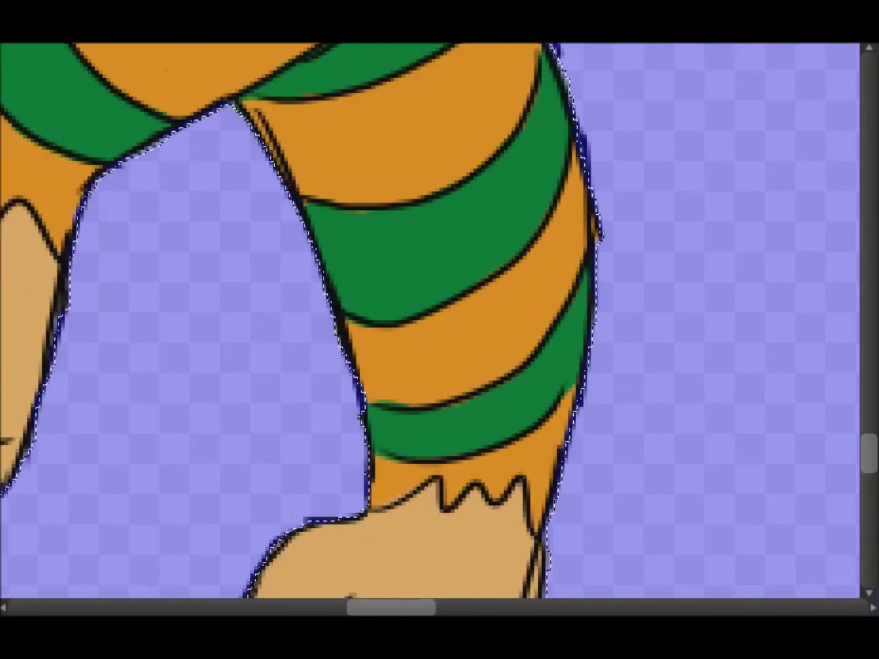
Step: Paint the remaining sleeve stripes on both front legs dark blue
{"action": "scroll", "coordinate": [605, 354], "scroll_direction": "down", "scroll_amount": 2}
{"action": "scroll", "coordinate": [398, 347], "scroll_direction": "up", "scroll_amount": 2}
{"action": "mouse_move", "coordinate": [378, 305]}
{"action": "left_mouse_down"}
{"action": "mouse_move", "coordinate": [399, 347]}
{"action": "mouse_move", "coordinate": [483, 305]}
{"action": "left_mouse_up"}
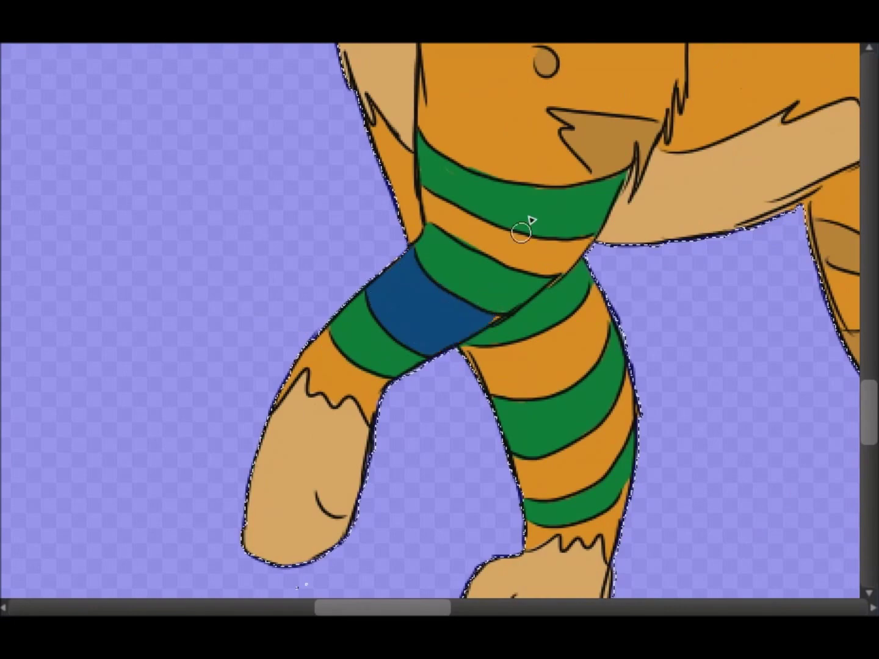
{"action": "mouse_move", "coordinate": [589, 242]}
{"action": "left_mouse_down"}
{"action": "mouse_move", "coordinate": [464, 229]}
{"action": "mouse_move", "coordinate": [575, 389]}
{"action": "mouse_move", "coordinate": [591, 438]}
{"action": "left_mouse_up"}
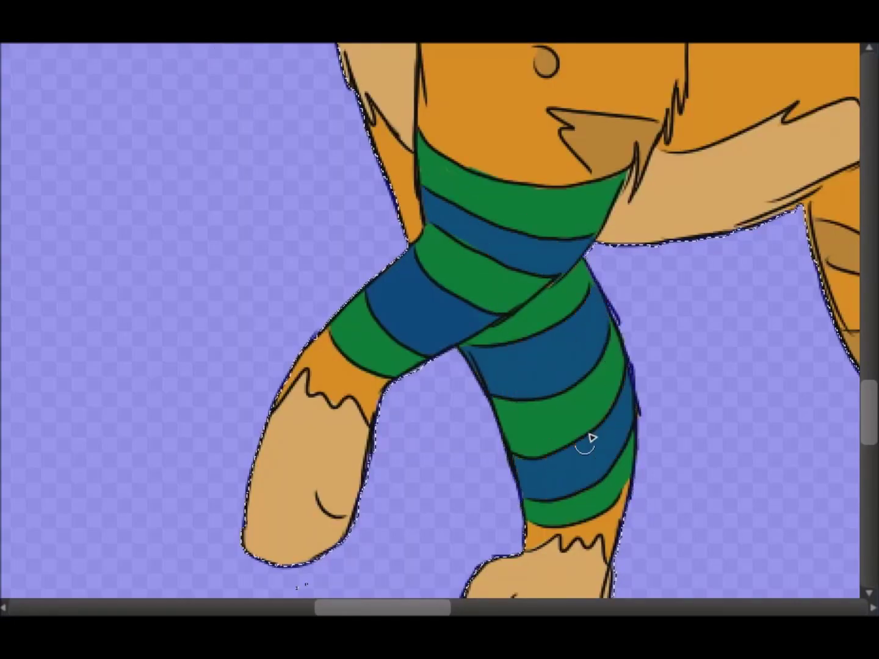
Step: Recolour the sleeve stripes on both front legs bright blue and bright green
{"action": "left_click", "coordinate": [591, 438]}
{"action": "mouse_move", "coordinate": [397, 305]}
{"action": "left_mouse_down"}
{"action": "mouse_move", "coordinate": [542, 257]}
{"action": "mouse_move", "coordinate": [470, 254]}
{"action": "left_mouse_up"}
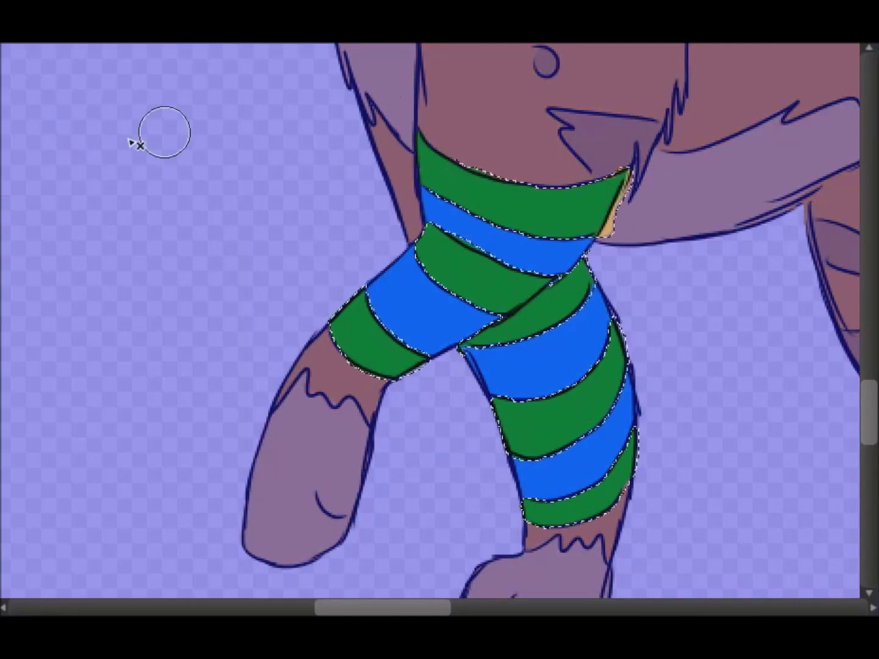
{"action": "left_click_drag", "start_coordinate": [618, 285], "coordinate": [579, 464]}
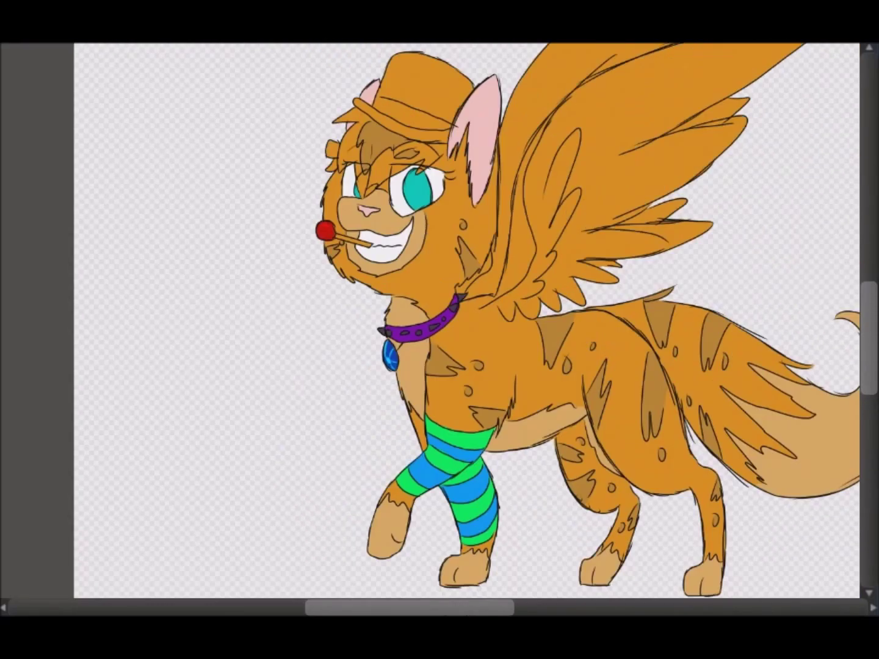
Step: Paint the lollipop stick white
{"action": "scroll", "coordinate": [416, 394], "scroll_direction": "up", "scroll_amount": 6}
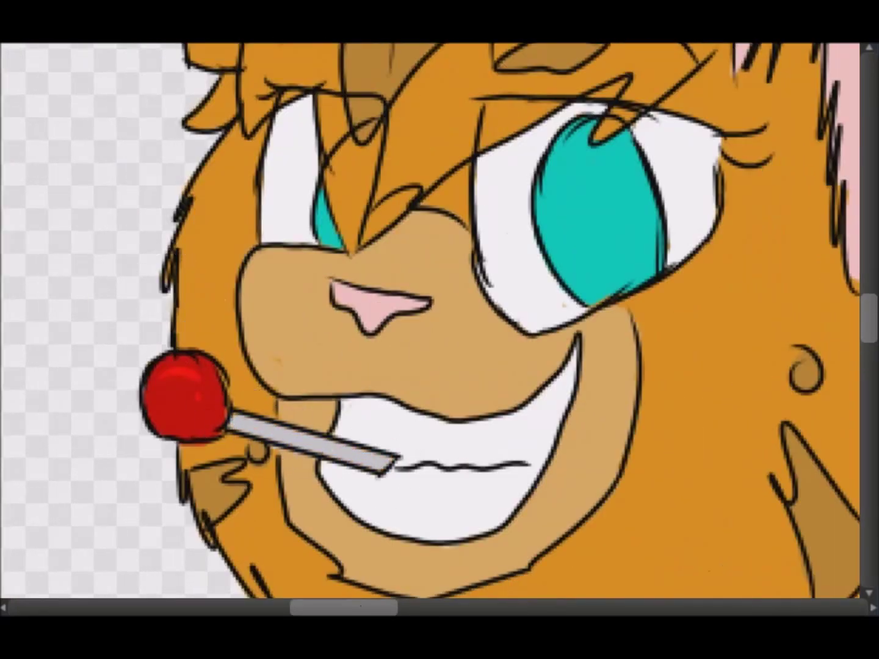
{"action": "scroll", "coordinate": [399, 538], "scroll_direction": "down", "scroll_amount": 3}
{"action": "left_click", "coordinate": [852, 305]}
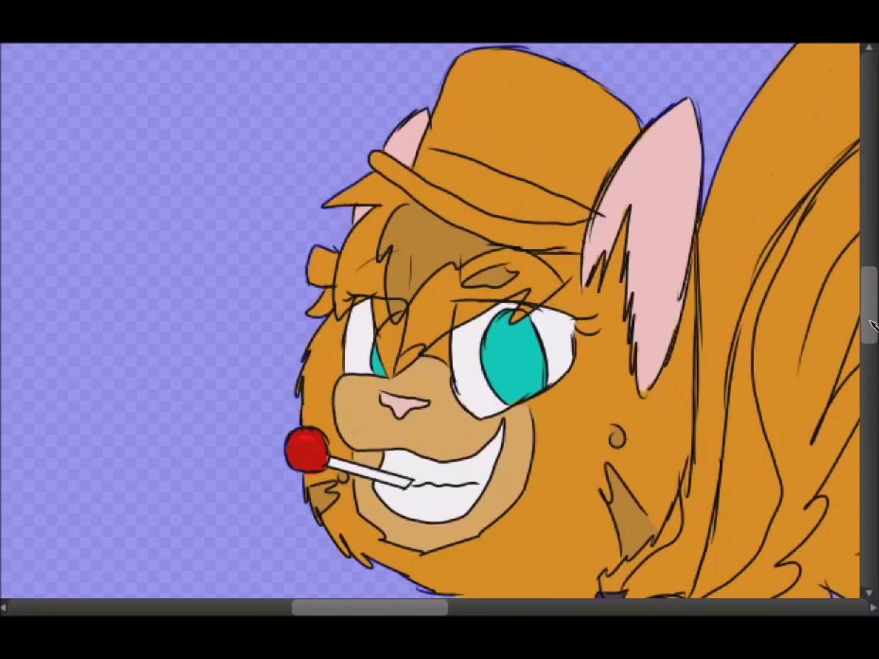
Step: Paint the small block and tuft protruding beside the forehead hair a brighter orange
{"action": "scroll", "coordinate": [439, 317], "scroll_direction": "up", "scroll_amount": 4}
{"action": "mouse_move", "coordinate": [194, 217]}
{"action": "left_mouse_down"}
{"action": "mouse_move", "coordinate": [196, 314]}
{"action": "mouse_move", "coordinate": [186, 251]}
{"action": "mouse_move", "coordinate": [202, 314]}
{"action": "mouse_move", "coordinate": [211, 288]}
{"action": "left_mouse_up"}
{"action": "scroll", "coordinate": [183, 230], "scroll_direction": "down", "scroll_amount": 3}
Step: Paint the hat band dark grey and the hat's crown and brim black
{"action": "mouse_move", "coordinate": [427, 324]}
{"action": "left_mouse_down"}
{"action": "mouse_move", "coordinate": [455, 334]}
{"action": "mouse_move", "coordinate": [441, 305]}
{"action": "left_mouse_up"}
{"action": "scroll", "coordinate": [531, 383], "scroll_direction": "up", "scroll_amount": 2}
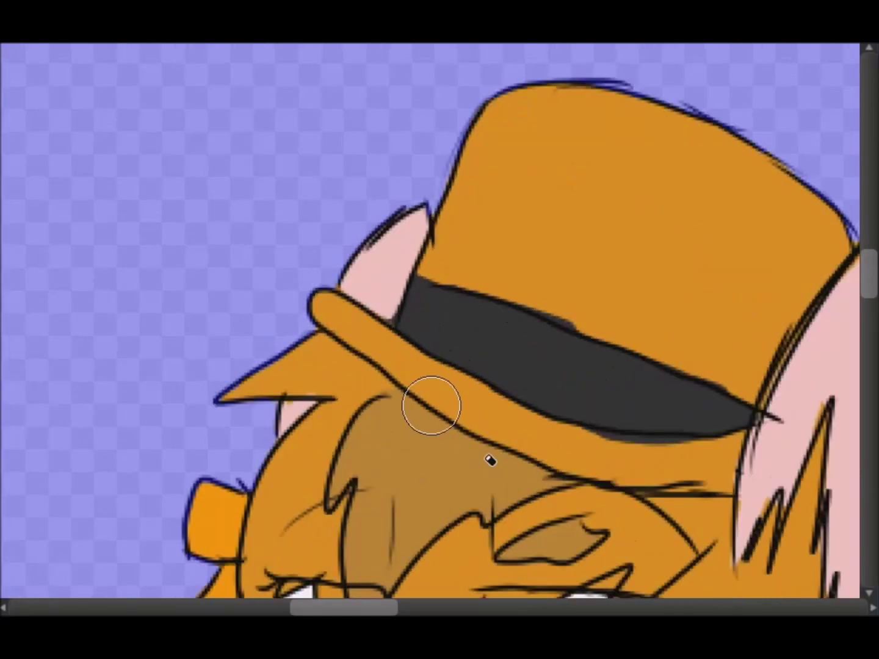
{"action": "scroll", "coordinate": [649, 376], "scroll_direction": "down", "scroll_amount": 2}
{"action": "left_click", "coordinate": [648, 376]}
{"action": "left_click_drag", "start_coordinate": [649, 376], "coordinate": [607, 406]}
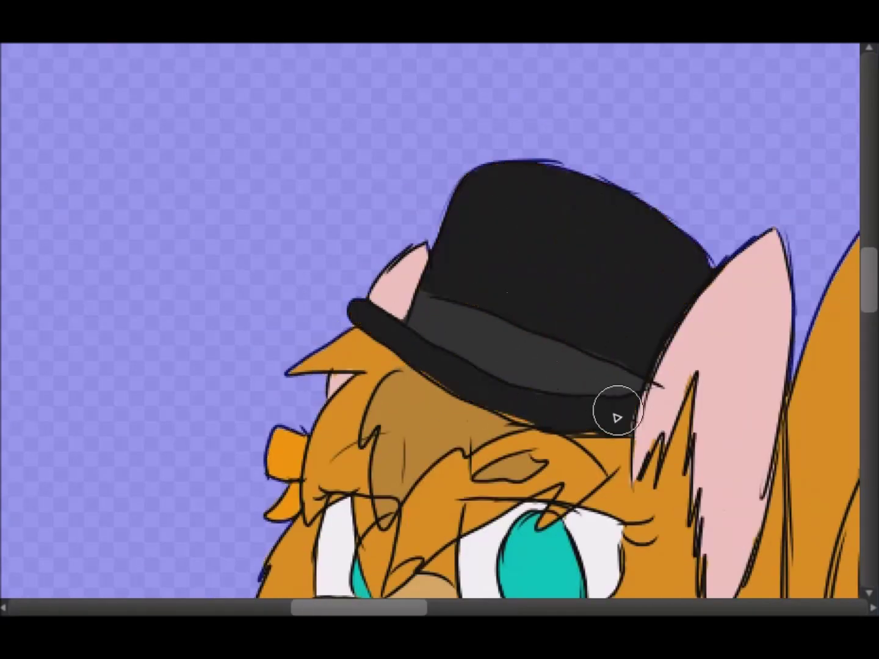
{"action": "scroll", "coordinate": [607, 406], "scroll_direction": "up", "scroll_amount": 3}
{"action": "scroll", "coordinate": [655, 483], "scroll_direction": "down", "scroll_amount": 5}
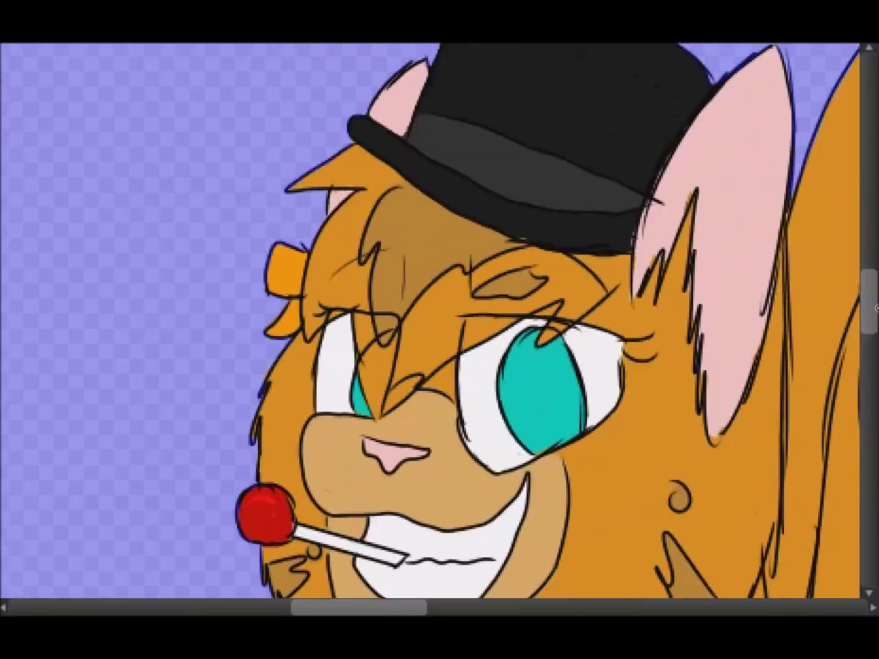
Step: Clean up and redraw the inner contour line running from the wing's base along its front edge
{"action": "scroll", "coordinate": [355, 575], "scroll_direction": "up", "scroll_amount": 3}
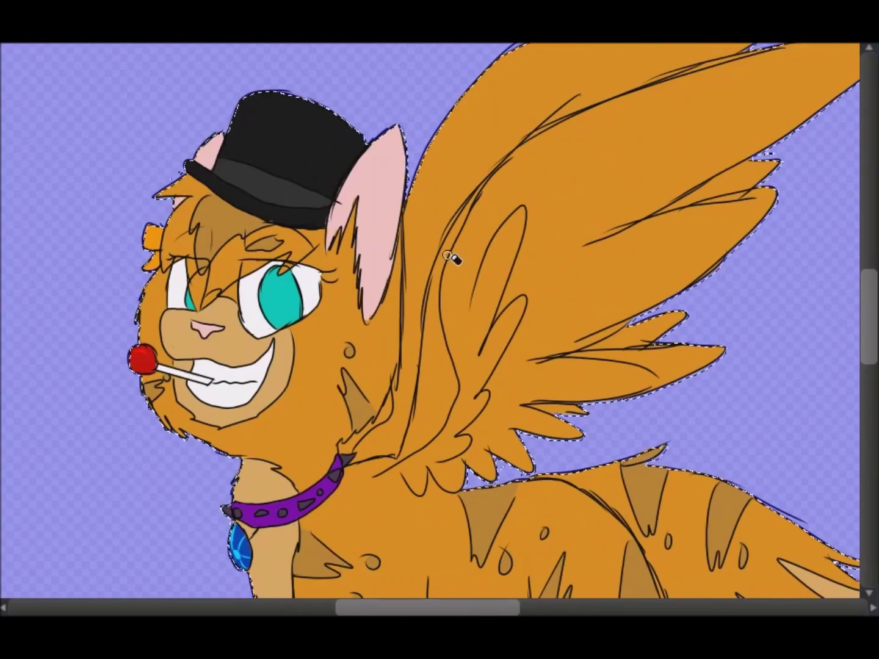
{"action": "left_click_drag", "start_coordinate": [359, 477], "coordinate": [447, 244]}
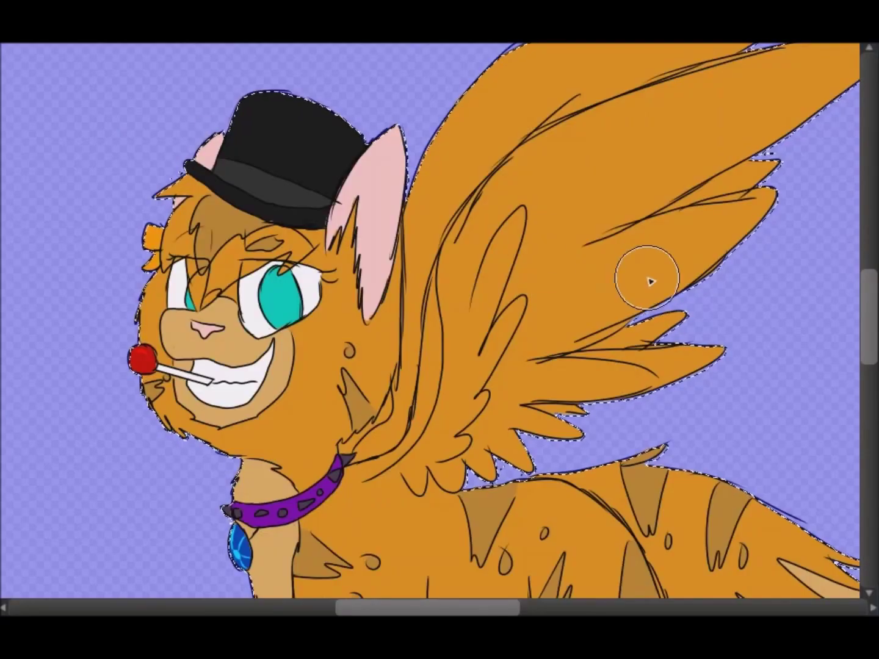
{"action": "scroll", "coordinate": [647, 278], "scroll_direction": "down", "scroll_amount": 2}
{"action": "key", "text": "ctrl+d"}
{"action": "key", "text": "ctrl+z"}
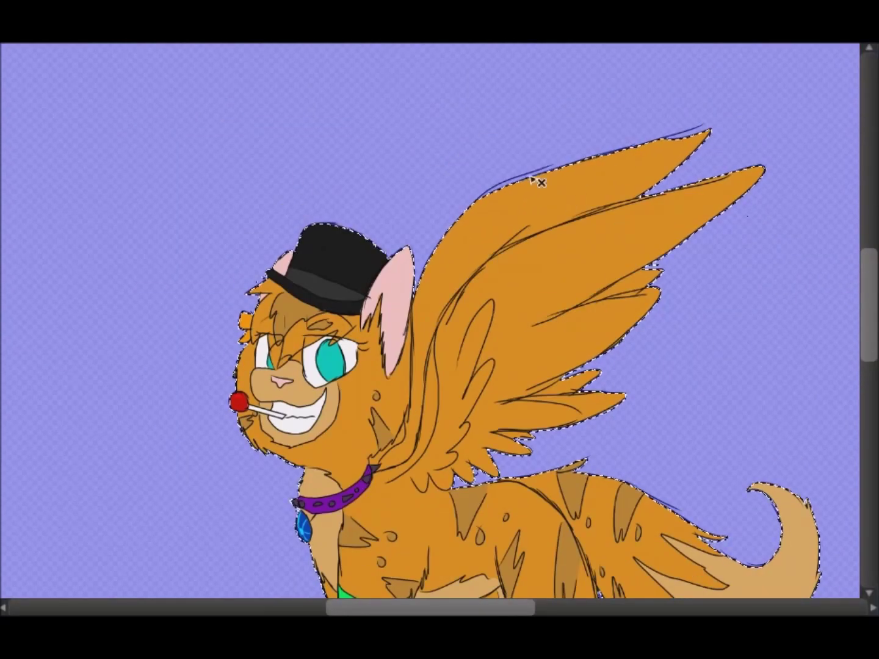
Step: Paint the wing feathers darker brown, keeping the wing's front edge orange
{"action": "mouse_move", "coordinate": [635, 293]}
{"action": "left_mouse_down"}
{"action": "mouse_move", "coordinate": [726, 95]}
{"action": "mouse_move", "coordinate": [576, 381]}
{"action": "mouse_move", "coordinate": [454, 256]}
{"action": "left_mouse_up"}
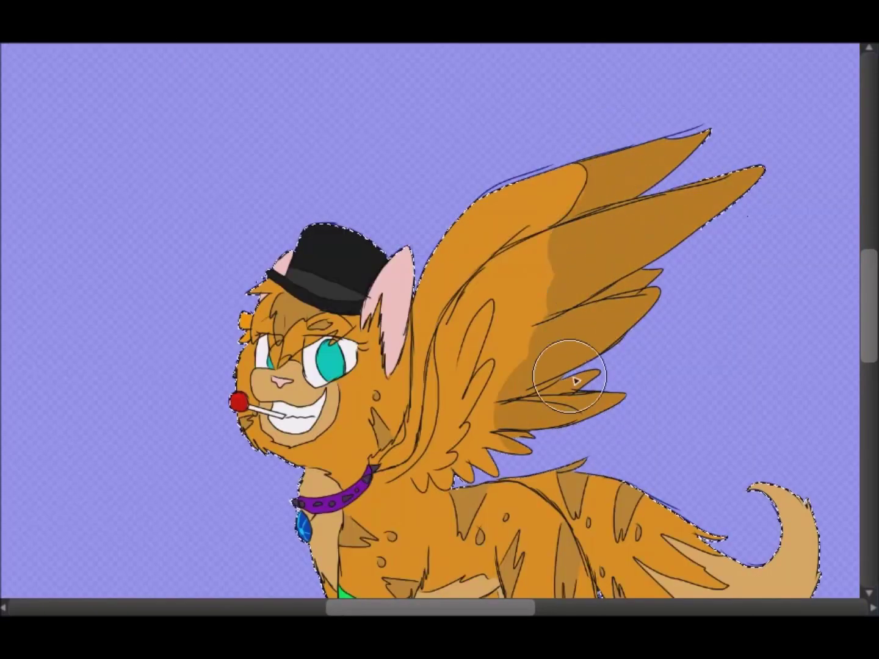
{"action": "scroll", "coordinate": [416, 453], "scroll_direction": "up", "scroll_amount": 3}
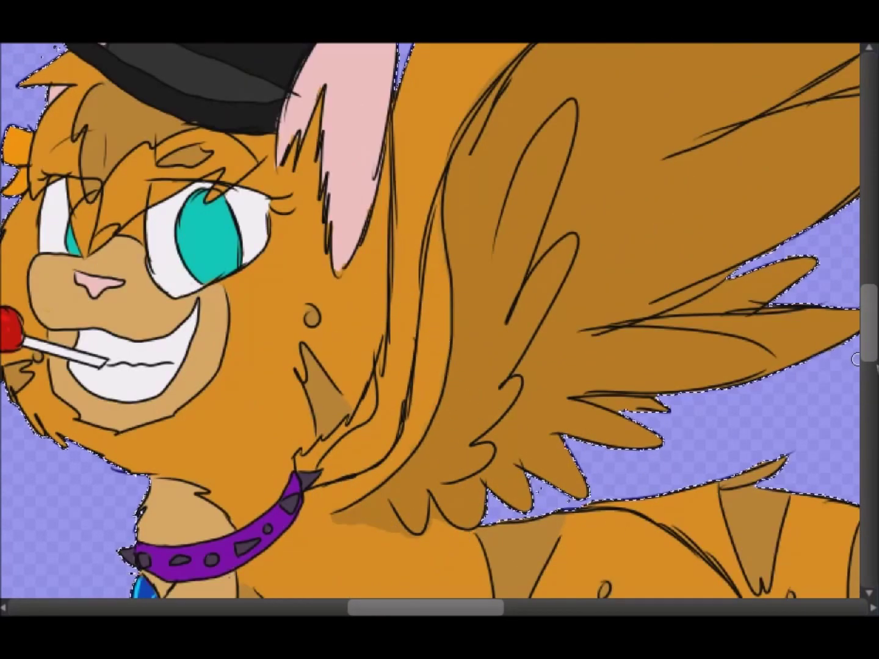
{"action": "scroll", "coordinate": [464, 415], "scroll_direction": "up", "scroll_amount": 3}
Step: Erase the brown paint that spills past the wing's outline at its base and along its front edge
{"action": "left_click_drag", "start_coordinate": [322, 404], "coordinate": [269, 366]}
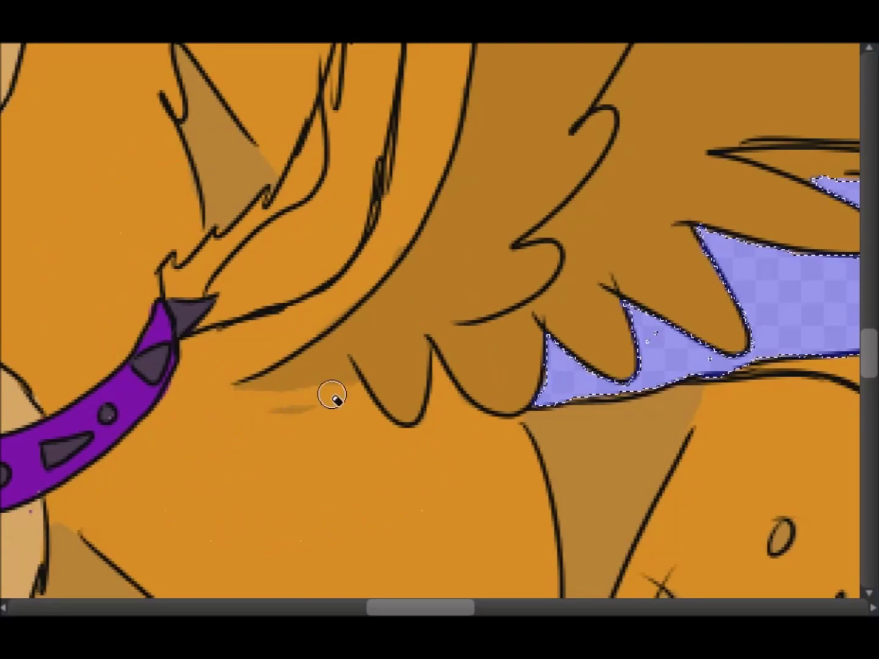
{"action": "scroll", "coordinate": [332, 397], "scroll_direction": "down", "scroll_amount": 2}
{"action": "scroll", "coordinate": [430, 321], "scroll_direction": "up", "scroll_amount": 5}
{"action": "scroll", "coordinate": [431, 320], "scroll_direction": "down", "scroll_amount": 2}
{"action": "scroll", "coordinate": [475, 194], "scroll_direction": "right", "scroll_amount": 3}
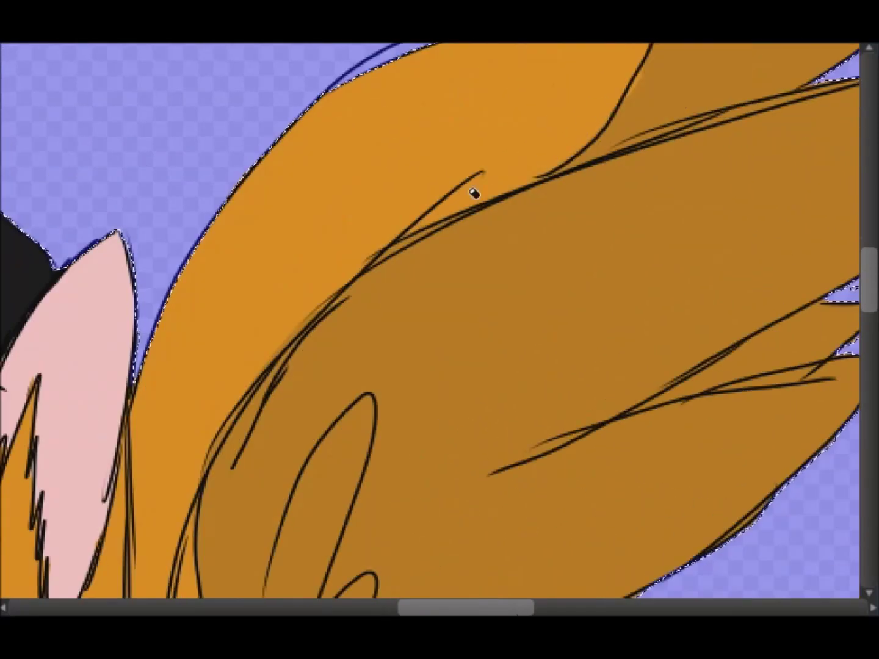
Step: Erase the orange fill from the narrow gap between the cheek fur and the wing above the collar
{"action": "scroll", "coordinate": [474, 194], "scroll_direction": "down", "scroll_amount": 3}
{"action": "scroll", "coordinate": [73, 209], "scroll_direction": "up", "scroll_amount": 3}
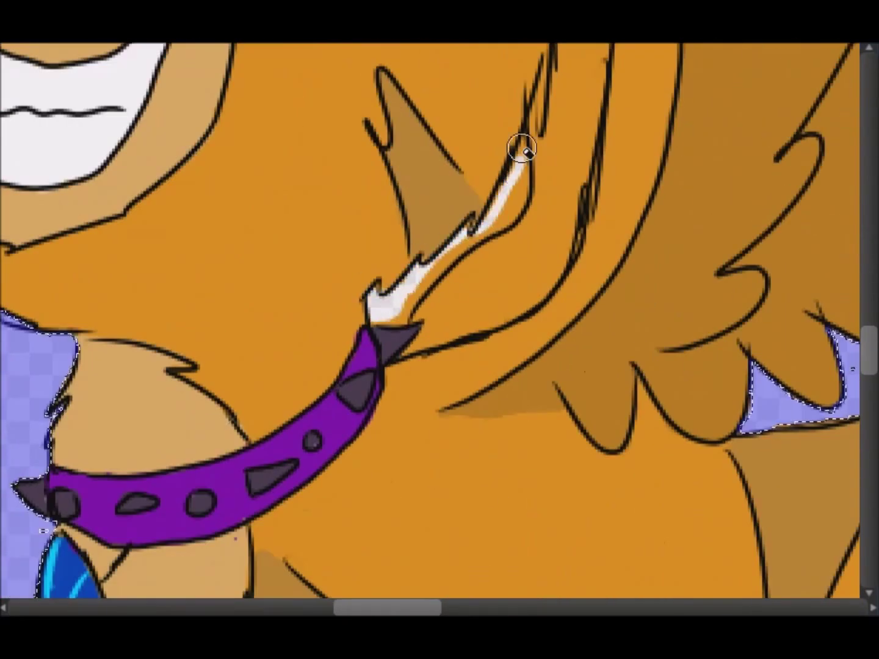
{"action": "scroll", "coordinate": [432, 315], "scroll_direction": "down", "scroll_amount": 5}
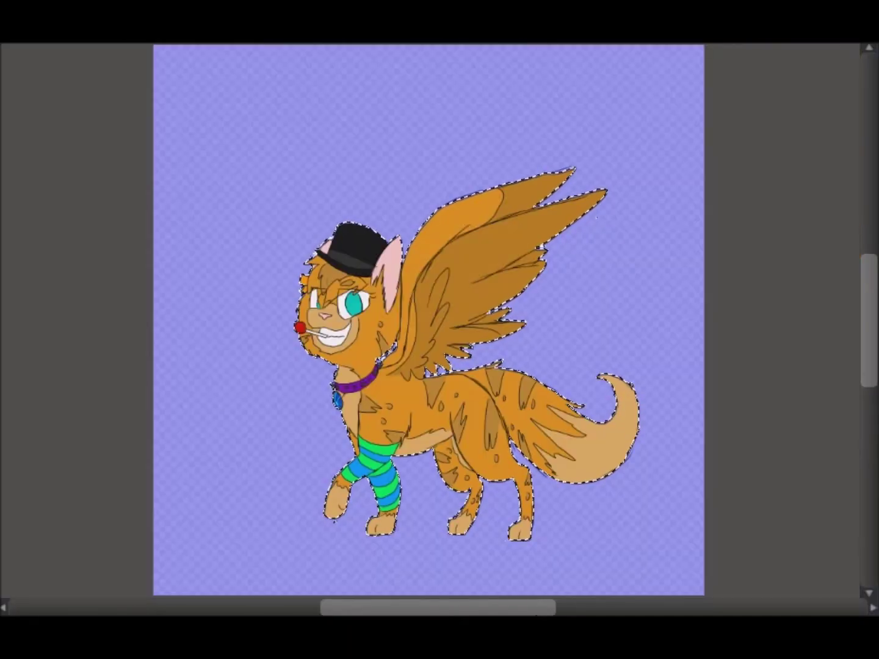
Step: Add soft darker shading to the character's wing, ears, eyes, haunch, belly, tail base and striped sleeves
{"action": "scroll", "coordinate": [448, 319], "scroll_direction": "up", "scroll_amount": 2}
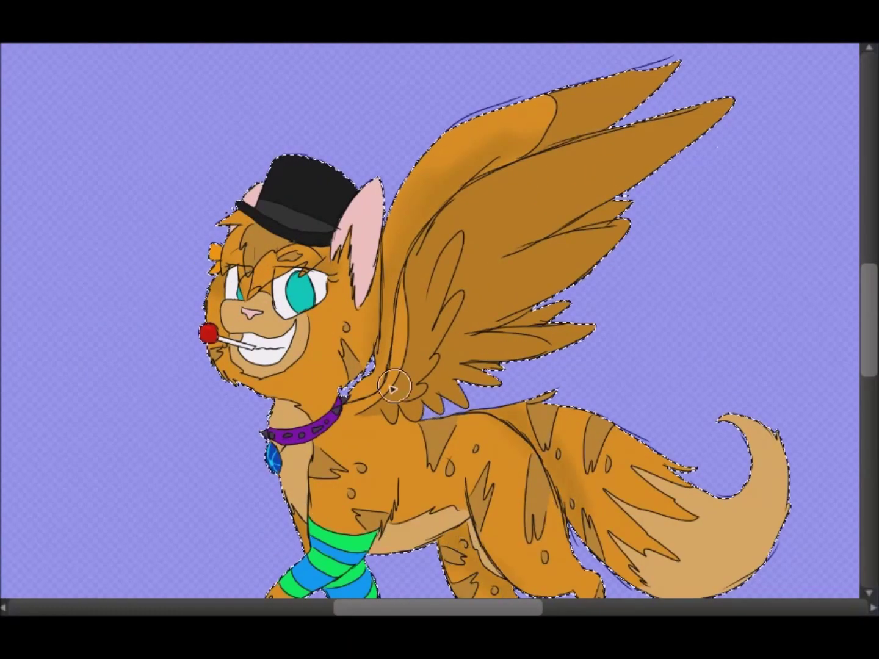
{"action": "scroll", "coordinate": [431, 370], "scroll_direction": "down", "scroll_amount": 3}
{"action": "scroll", "coordinate": [431, 371], "scroll_direction": "up", "scroll_amount": 3}
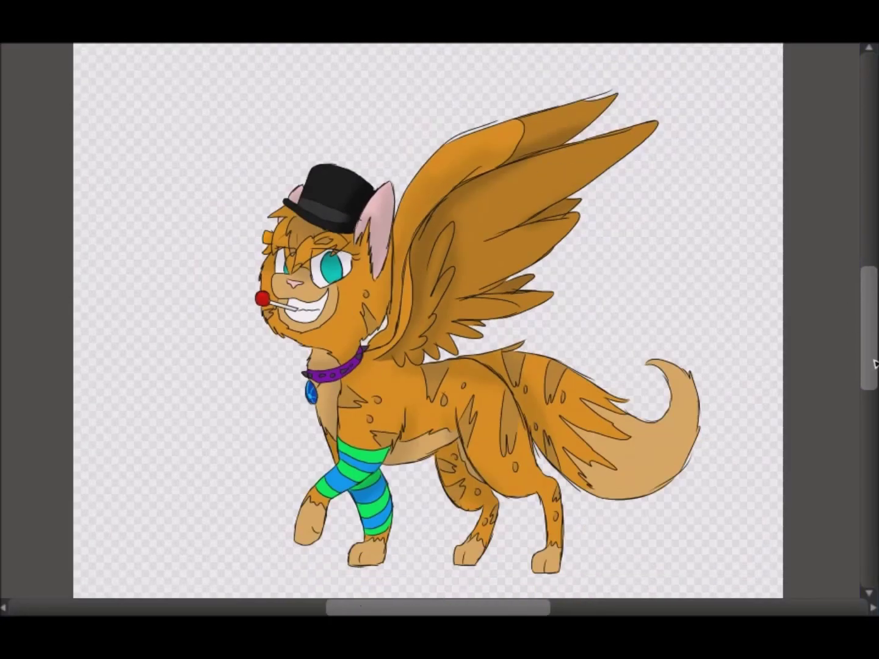
Step: Fill the background behind the character with a cyan sky and paint large, soft white clouds across its upper part
{"action": "key", "text": "ctrl+minus"}
{"action": "scroll", "coordinate": [869, 353], "scroll_direction": "down", "scroll_amount": 2}
{"action": "key", "text": "ctrl+minus"}
{"action": "mouse_move", "coordinate": [293, 216]}
{"action": "left_mouse_down"}
{"action": "mouse_move", "coordinate": [461, 293]}
{"action": "mouse_move", "coordinate": [427, 520]}
{"action": "left_mouse_up"}
{"action": "mouse_move", "coordinate": [275, 129]}
{"action": "left_mouse_down"}
{"action": "mouse_move", "coordinate": [486, 251]}
{"action": "mouse_move", "coordinate": [580, 140]}
{"action": "mouse_move", "coordinate": [623, 69]}
{"action": "mouse_move", "coordinate": [610, 152]}
{"action": "left_mouse_up"}
{"action": "left_click_drag", "start_coordinate": [400, 155], "coordinate": [256, 281]}
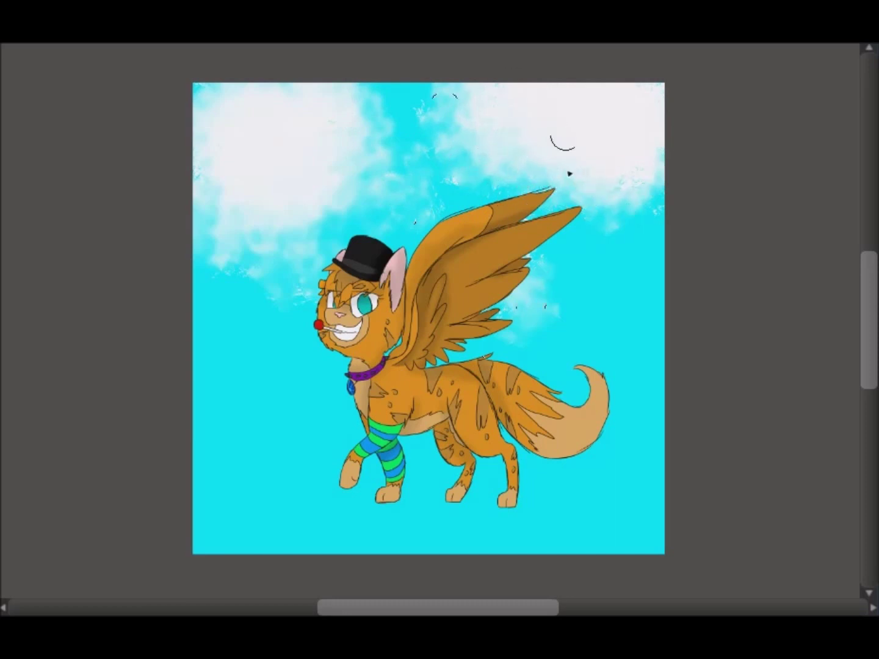
Step: Paint a bright green hill with darker grass strokes behind the character, and a solid blue pointed tent shape with an arched opening behind the tail
{"action": "mouse_move", "coordinate": [208, 404]}
{"action": "left_mouse_down"}
{"action": "mouse_move", "coordinate": [289, 396]}
{"action": "mouse_move", "coordinate": [540, 517]}
{"action": "left_mouse_up"}
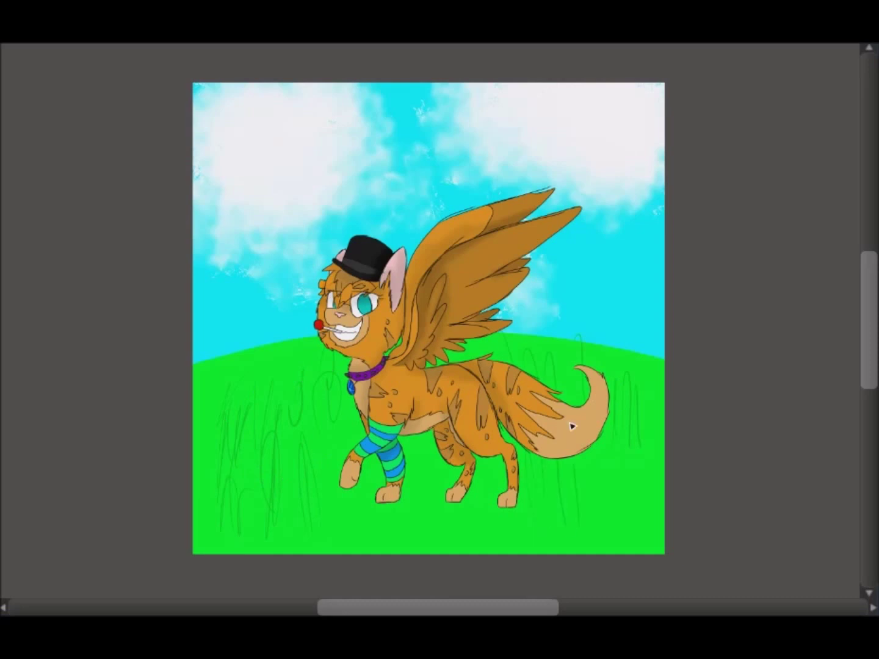
{"action": "key", "text": "ctrl+plus"}
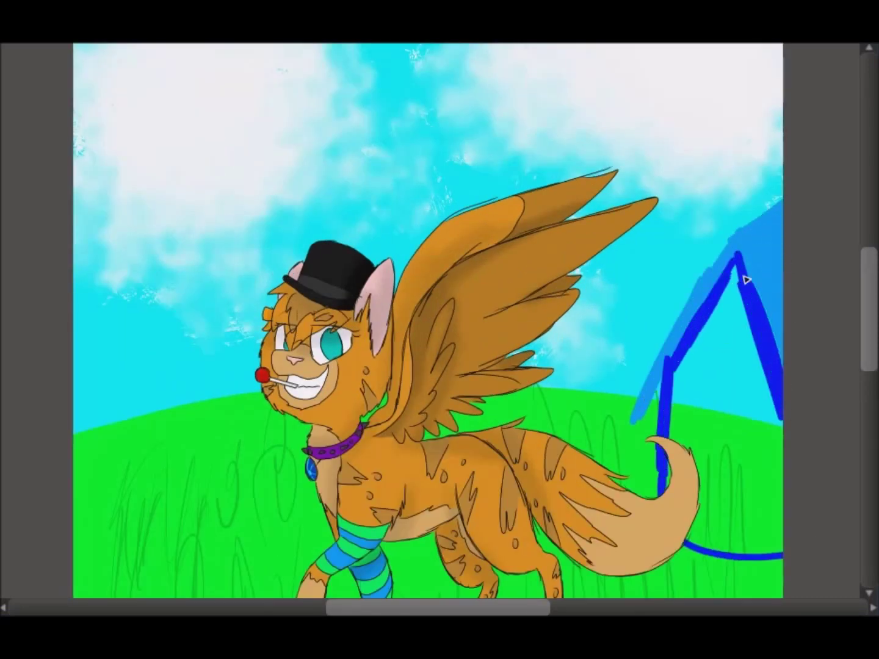
{"action": "mouse_move", "coordinate": [764, 509]}
{"action": "left_mouse_down"}
{"action": "mouse_move", "coordinate": [721, 366]}
{"action": "mouse_move", "coordinate": [774, 519]}
{"action": "left_mouse_up"}
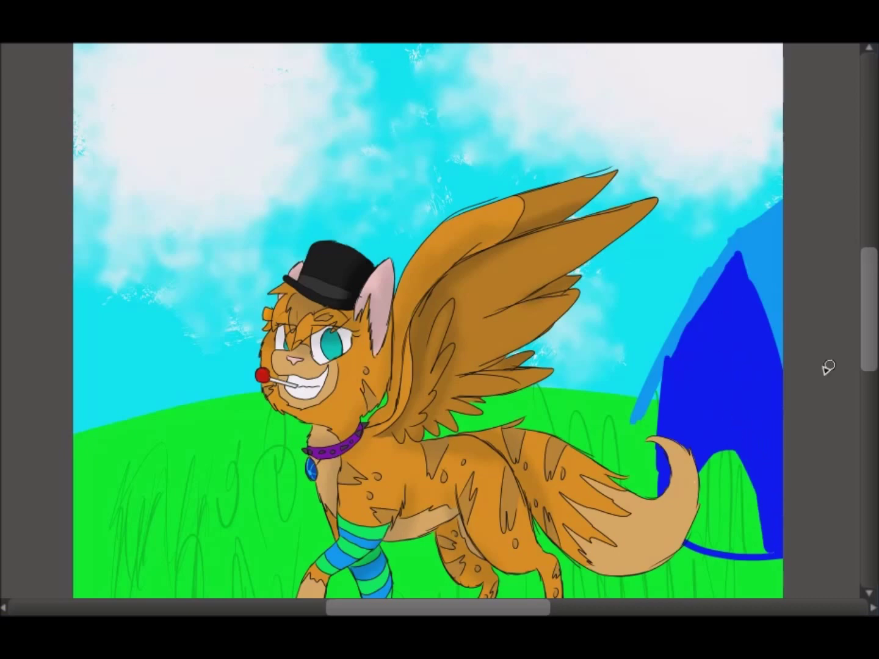